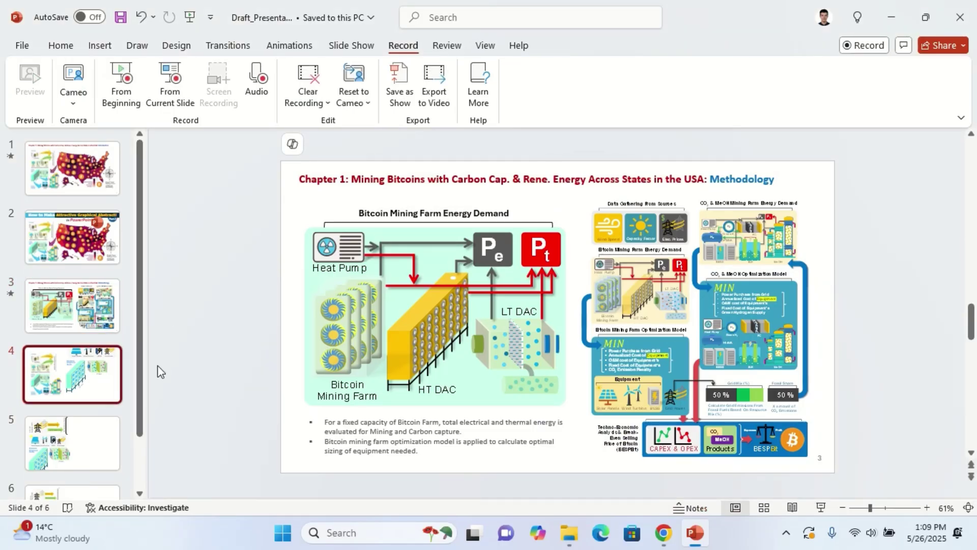
Review slide 4 and its LT DAC picture
left_click(697, 311)
left_click(652, 360)
left_click_drag(791, 362, 625, 249)
left_click(885, 339)
scroll(891, 338, "up", 2)
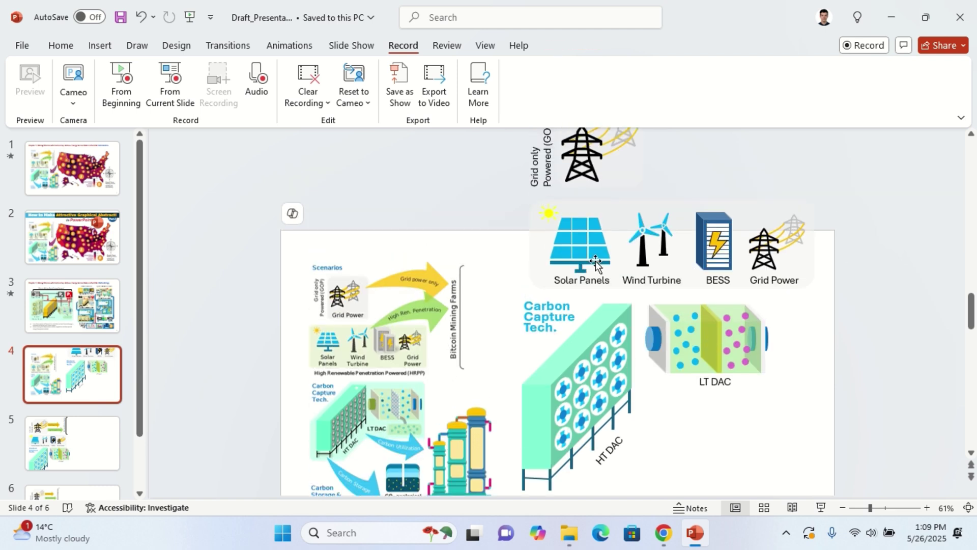
scroll(596, 262, "down", 2)
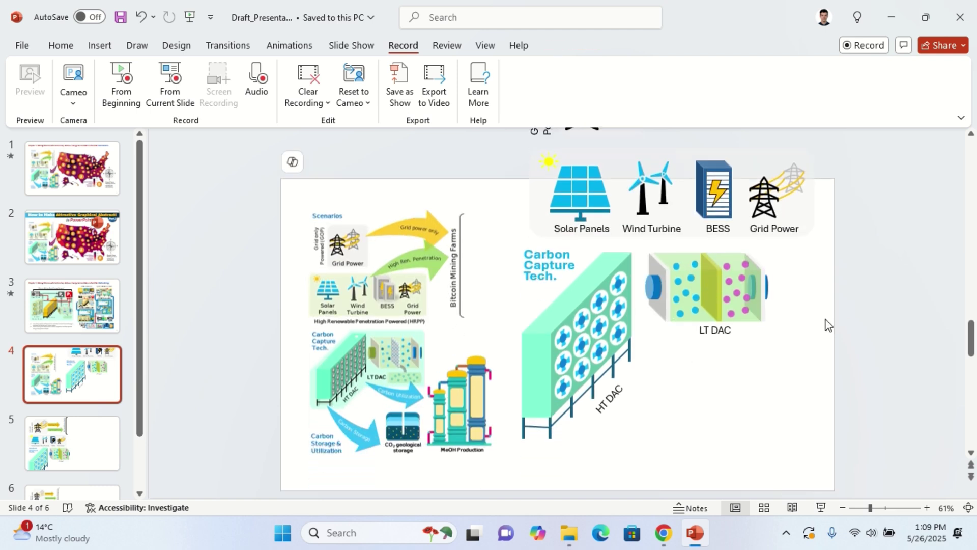
Inspect slide 3's methodology infographic and Bitcoin energy-demand diagram, then return to slide 2
left_click(80, 308)
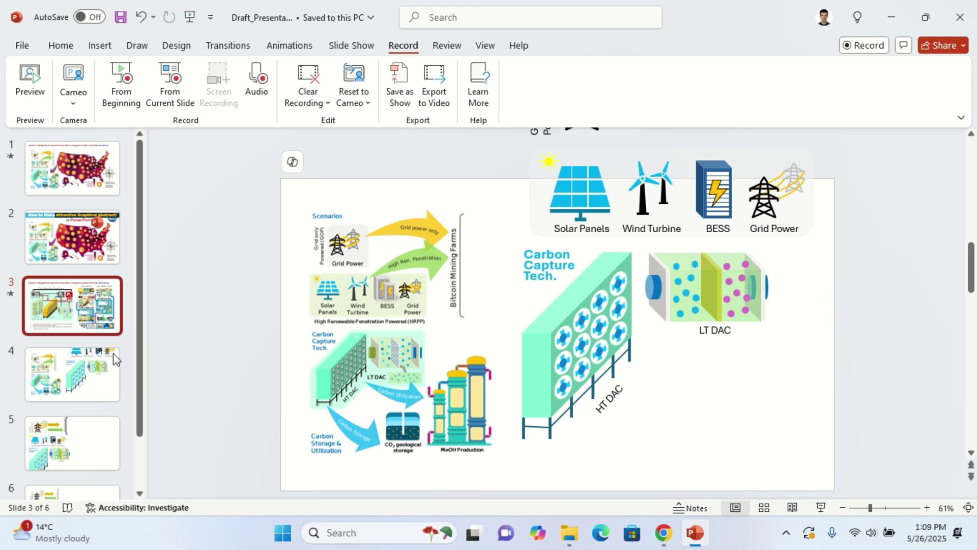
left_click(634, 334)
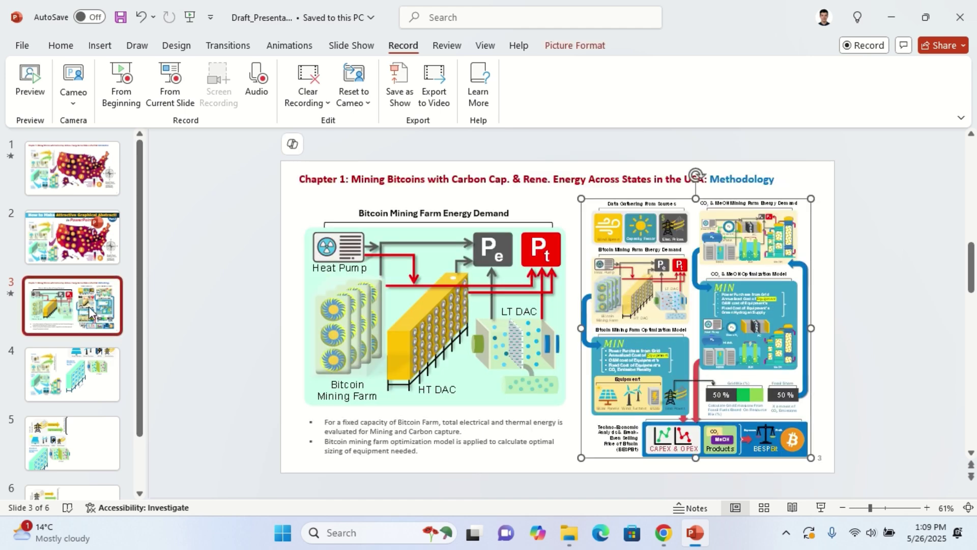
left_click(346, 257)
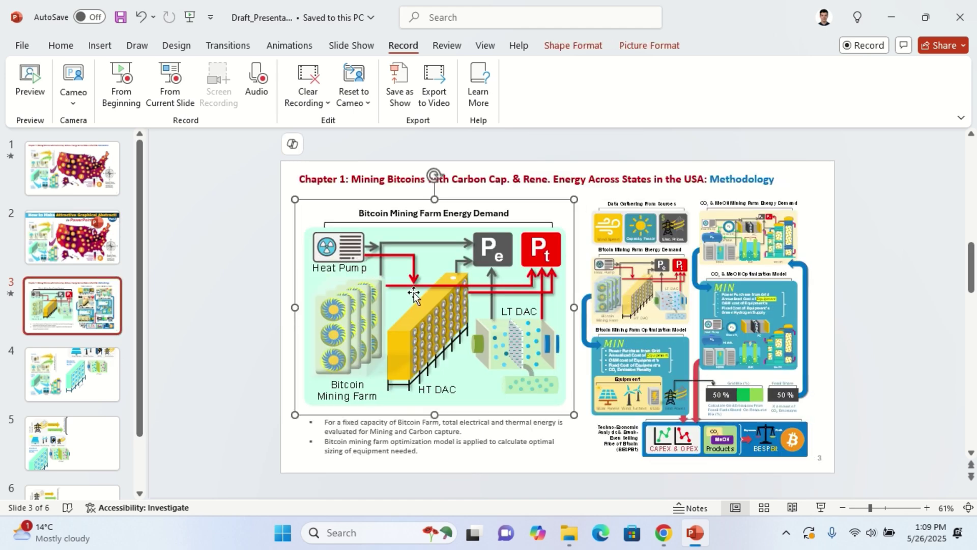
left_click(71, 237)
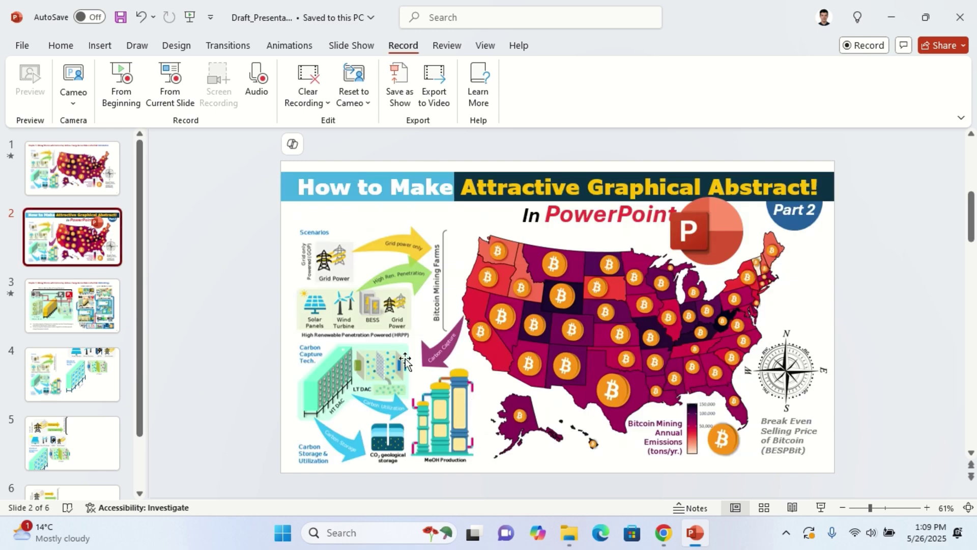
Draw a tall rectangle beside MeOH Production with thin 0.11" cap bars at top and bottom
left_click(407, 383)
scroll(451, 434, "up", 7)
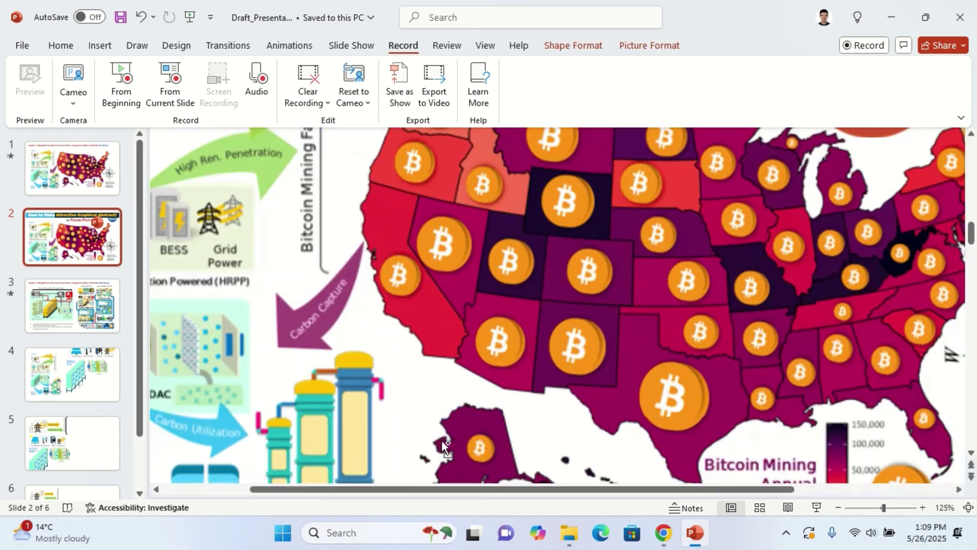
scroll(319, 433, "down", 3)
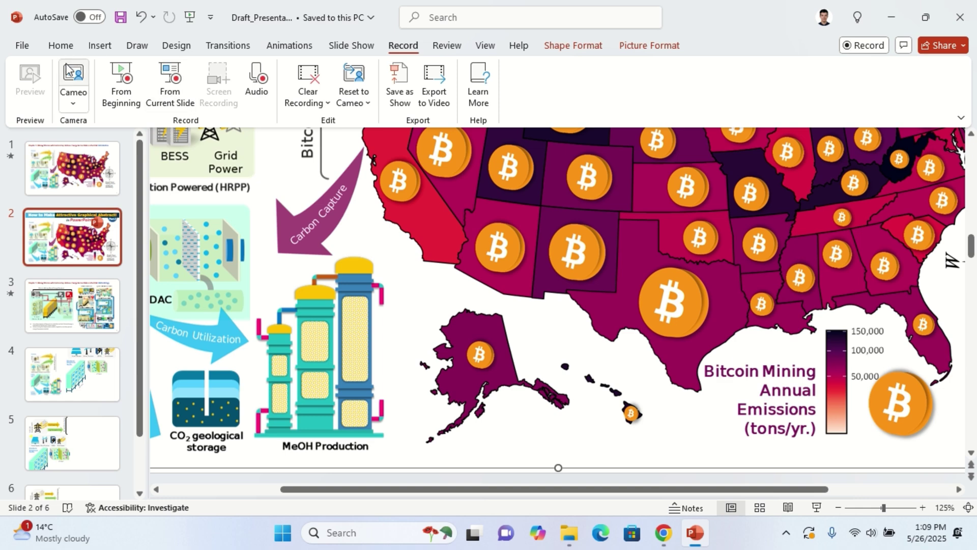
left_click(100, 45)
left_click(355, 89)
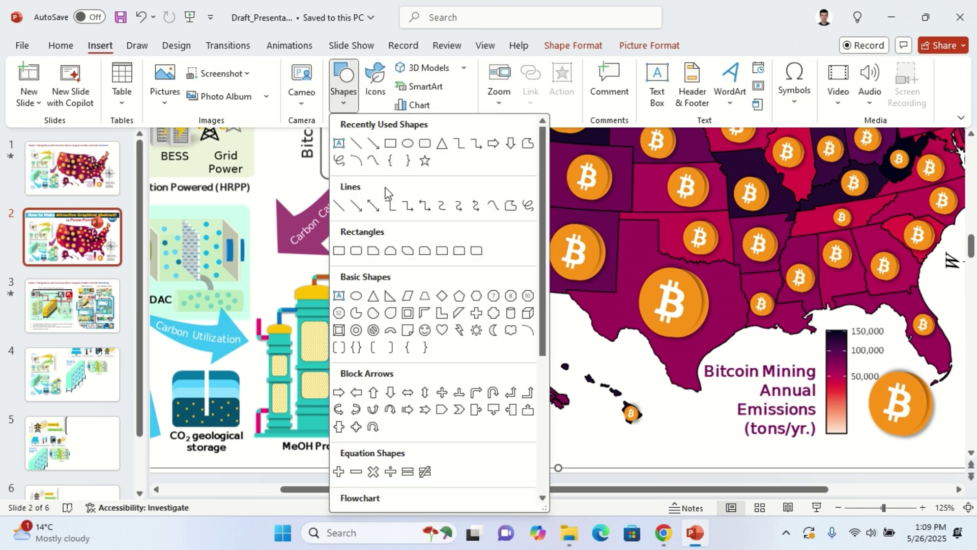
left_click(391, 152)
left_click_drag(400, 316, 448, 385)
left_click_drag(432, 339, 428, 305)
key("ctrl+z")
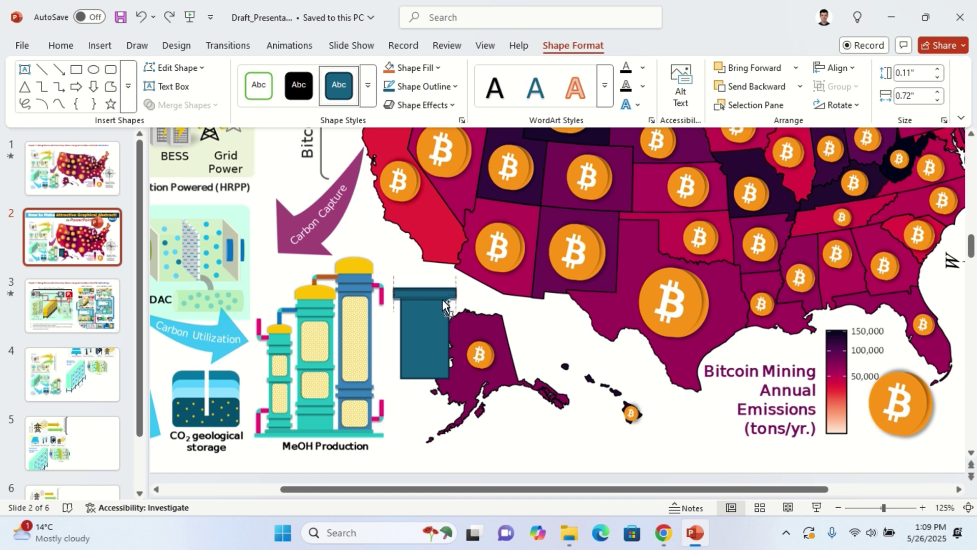
left_click_drag(441, 308, 425, 446)
left_click(435, 357)
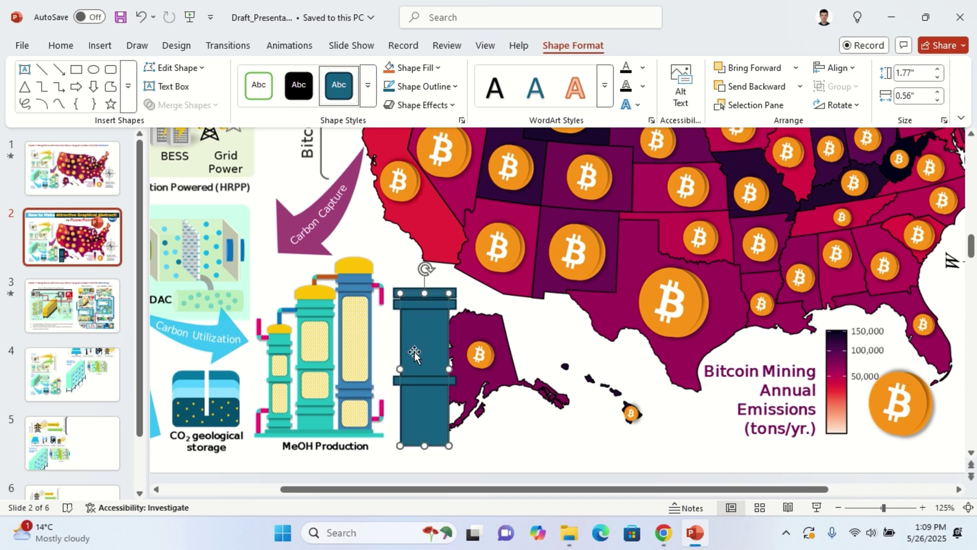
Add a rounded panel inside the column with a dotted pattern fill, then select all column shapes
left_click(109, 71)
left_click_drag(406, 314, 444, 370)
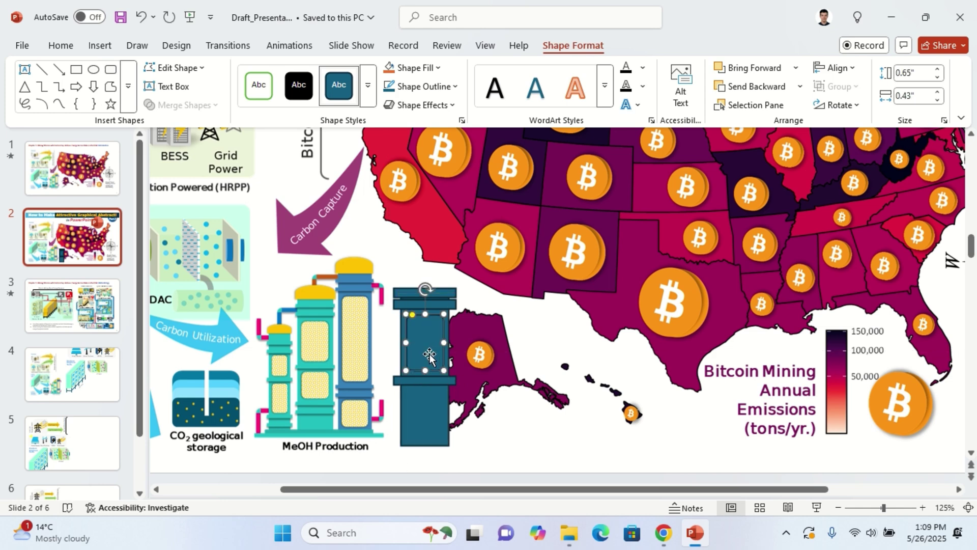
left_click(461, 120)
left_click(842, 236)
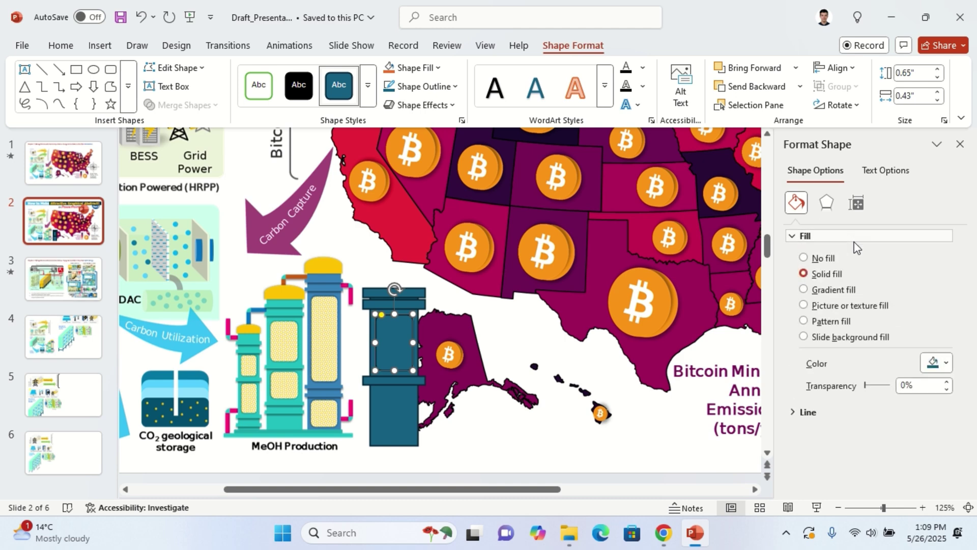
left_click(826, 321)
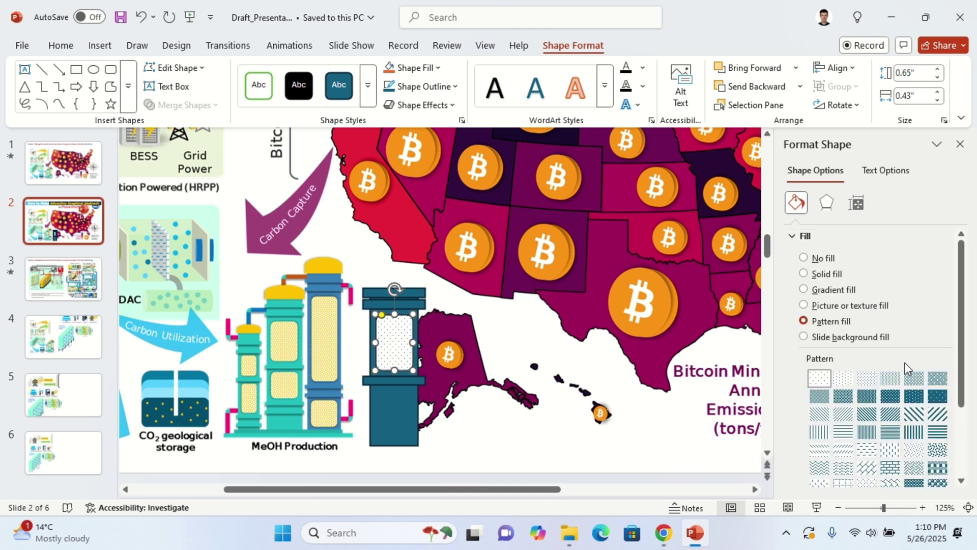
left_click(960, 145)
scroll(530, 413, "down", 5, "ctrl")
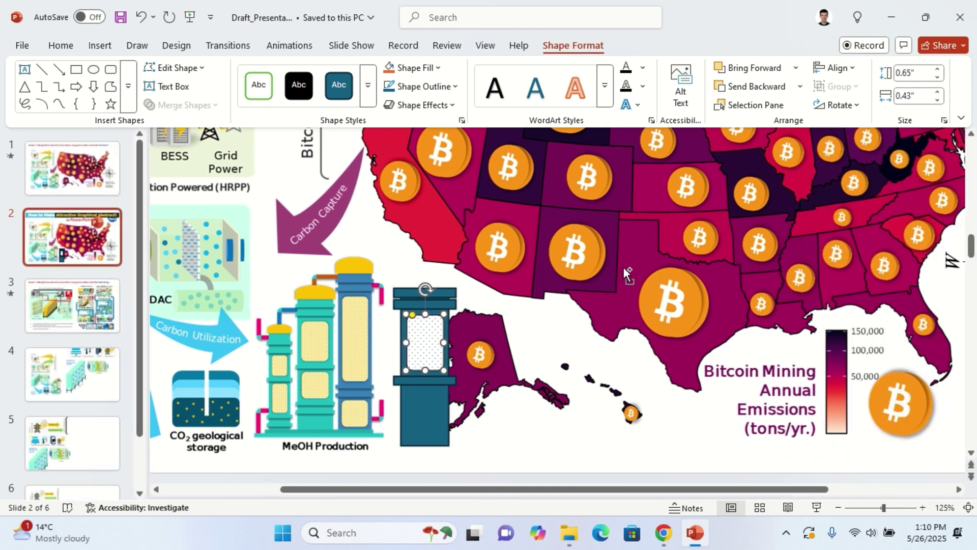
left_click_drag(511, 492, 453, 351)
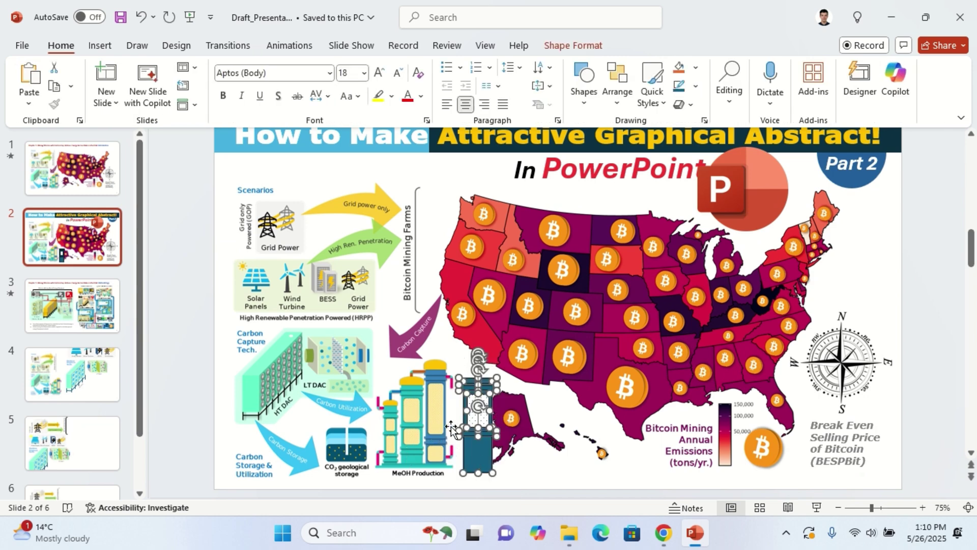
Delete the column shapes, then browse the icon library without inserting anything
key("Delete")
left_click(593, 329)
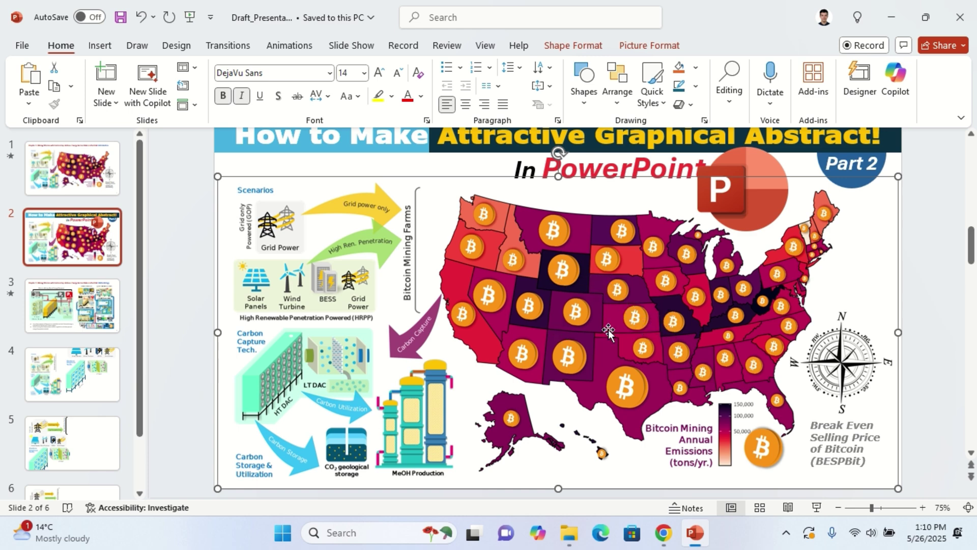
left_click(648, 316)
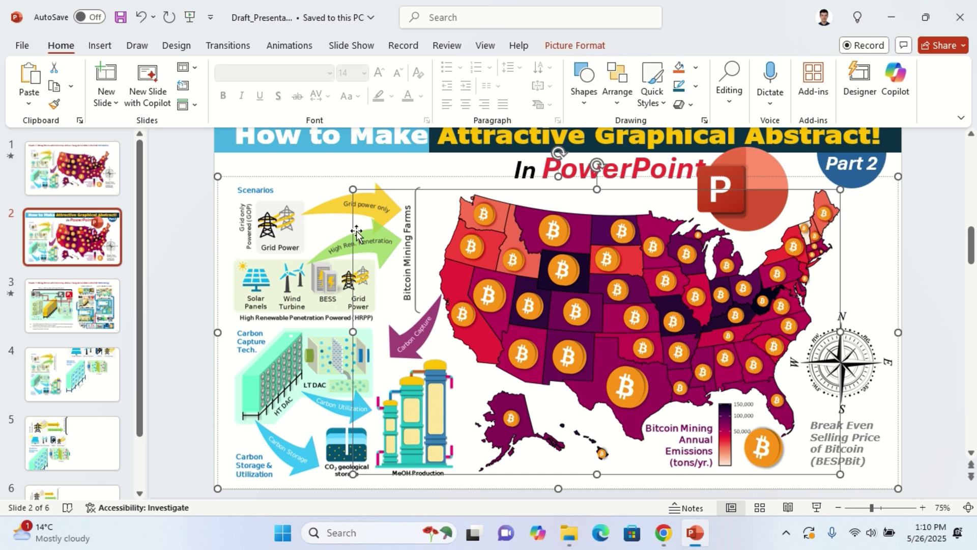
left_click(103, 46)
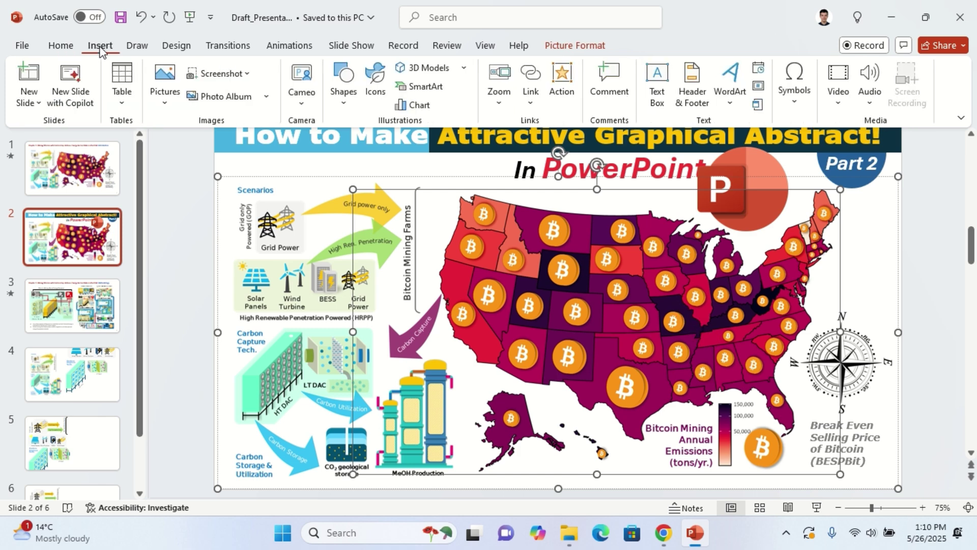
left_click(376, 77)
left_click(863, 62)
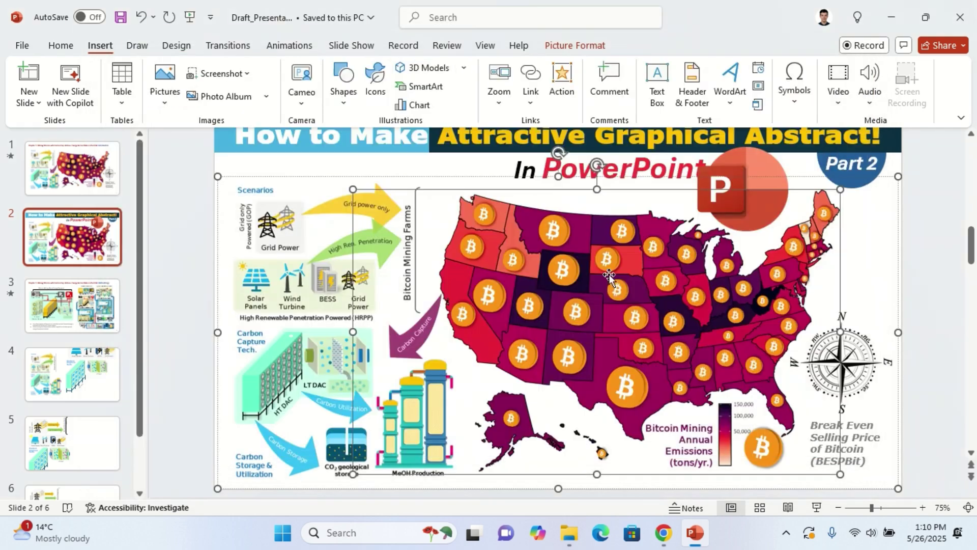
Draw an oval onto the map, then delete the teal circles
left_click(343, 82)
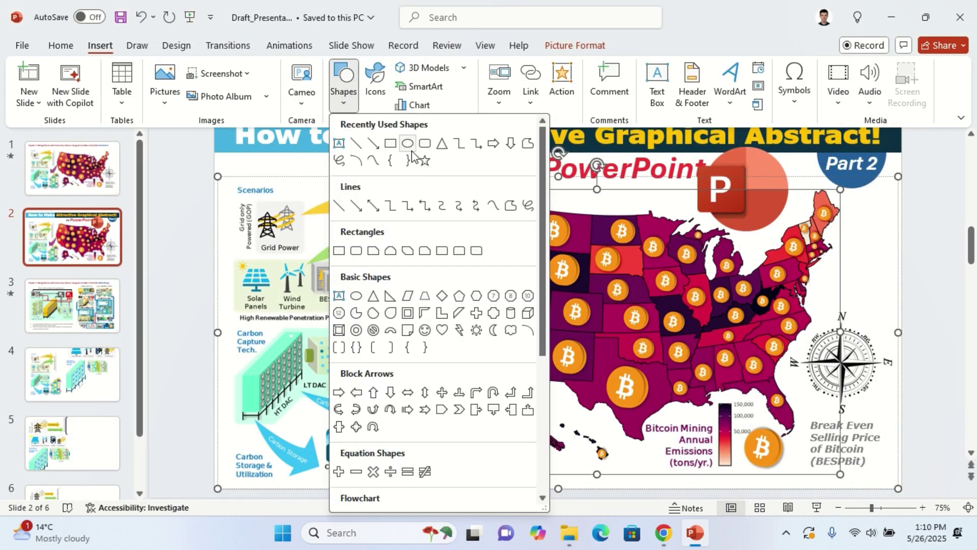
left_click(409, 155)
left_click_drag(178, 213, 237, 270)
mouse_move(209, 235)
left_mouse_down()
mouse_move(645, 314)
mouse_move(628, 297)
mouse_move(642, 316)
mouse_move(619, 298)
mouse_move(571, 312)
mouse_move(573, 342)
mouse_move(603, 395)
mouse_move(635, 393)
left_mouse_up()
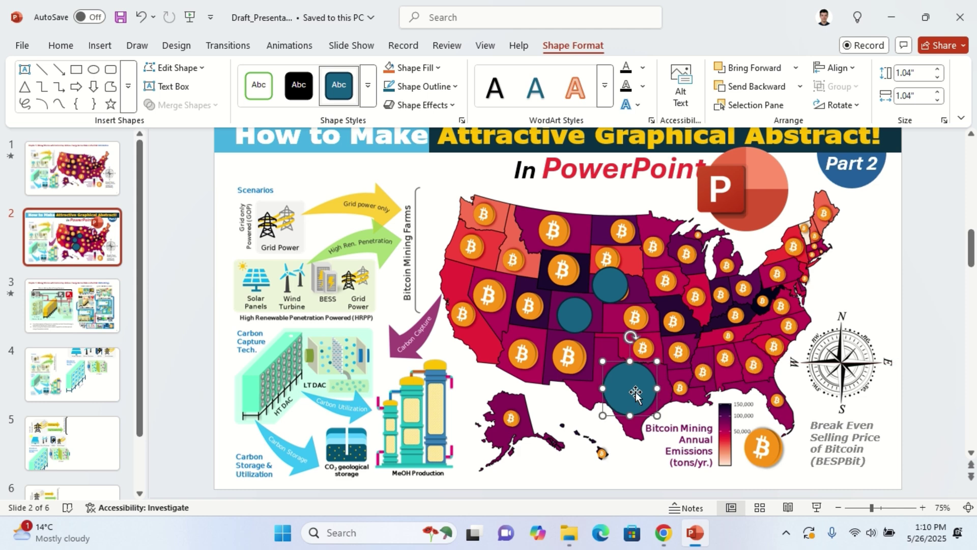
left_click_drag(701, 493, 492, 244)
key("Delete")
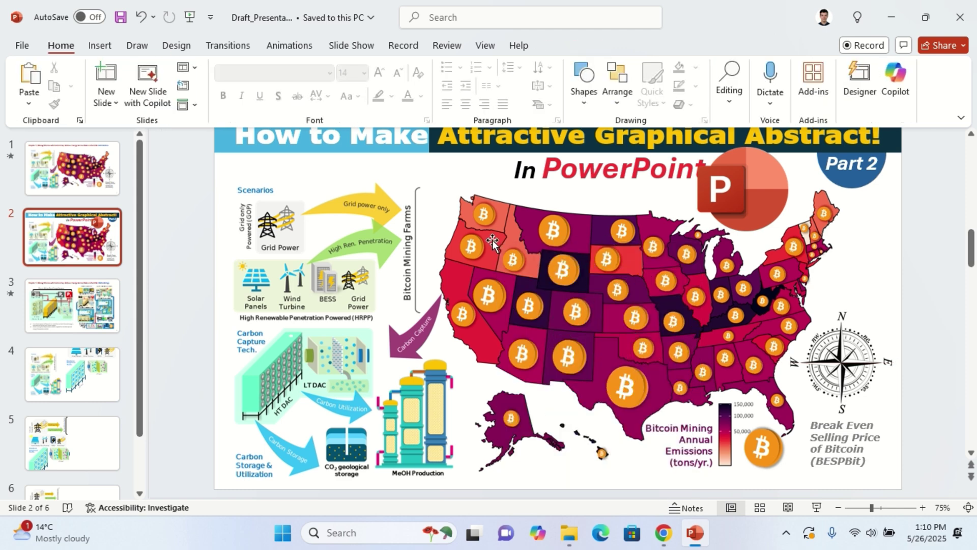
Paste slide 3's methodology infographic onto slide 6 and remove the left picture group
left_click(76, 305)
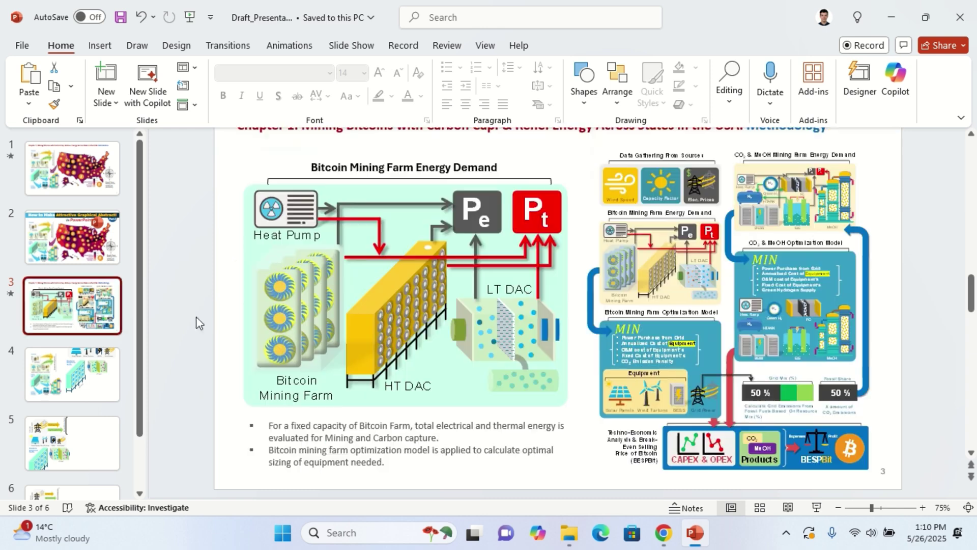
left_click(784, 314)
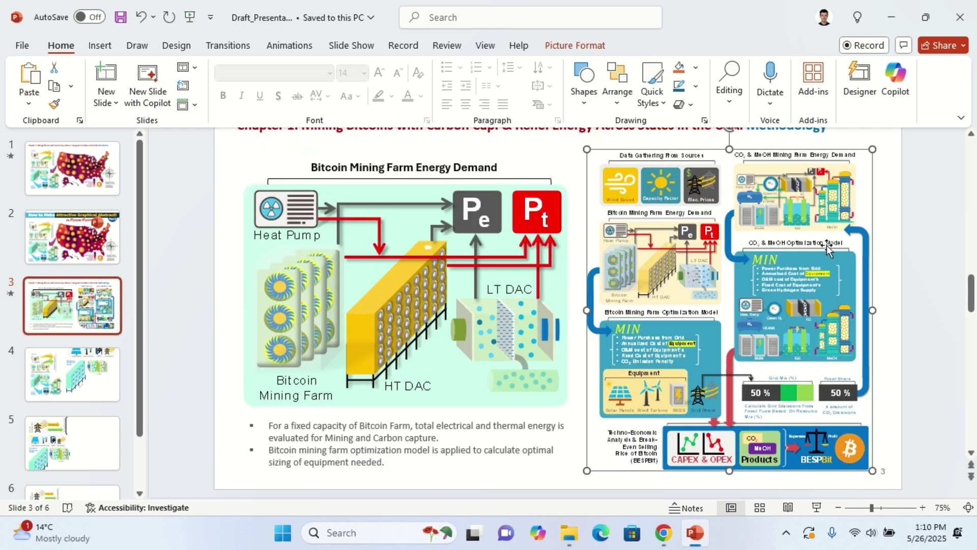
scroll(92, 458, "down", 3)
left_click(93, 462)
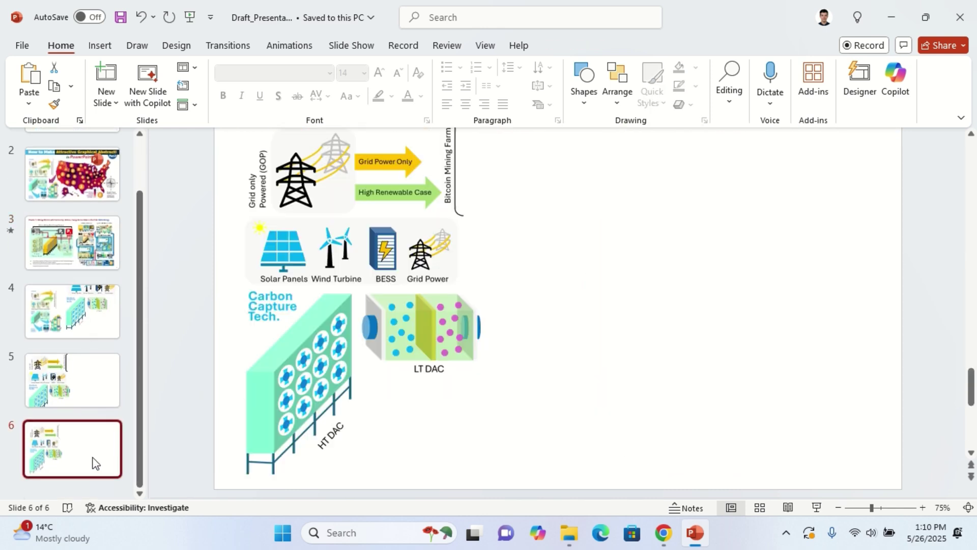
key("ctrl+v")
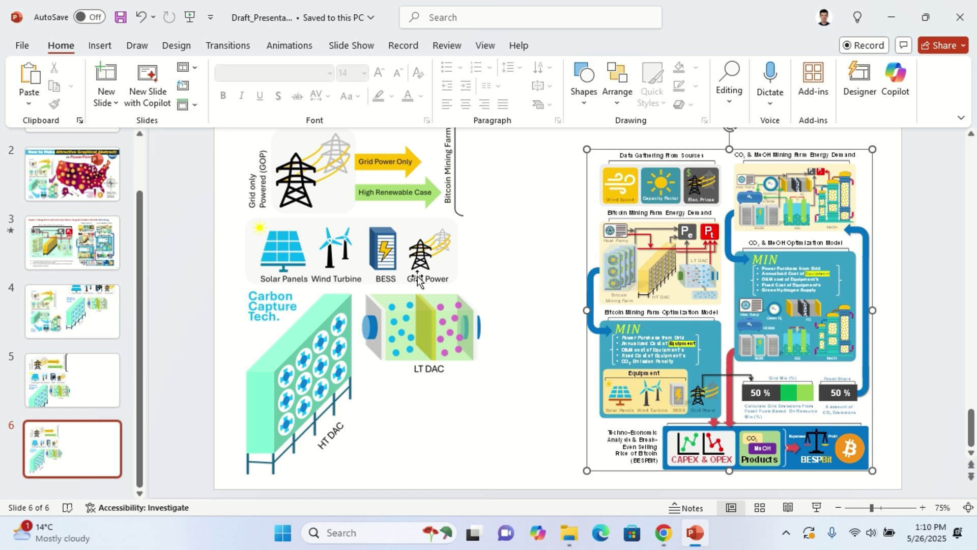
left_click(418, 279)
key("Delete")
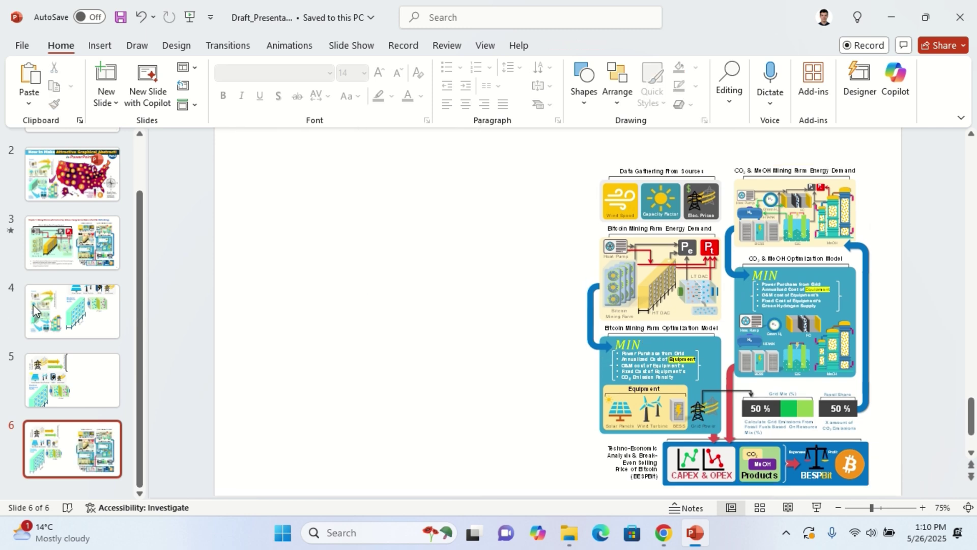
Copy slide 4's energy and DAC icons and paste them at the left of slide 6
left_click(89, 320)
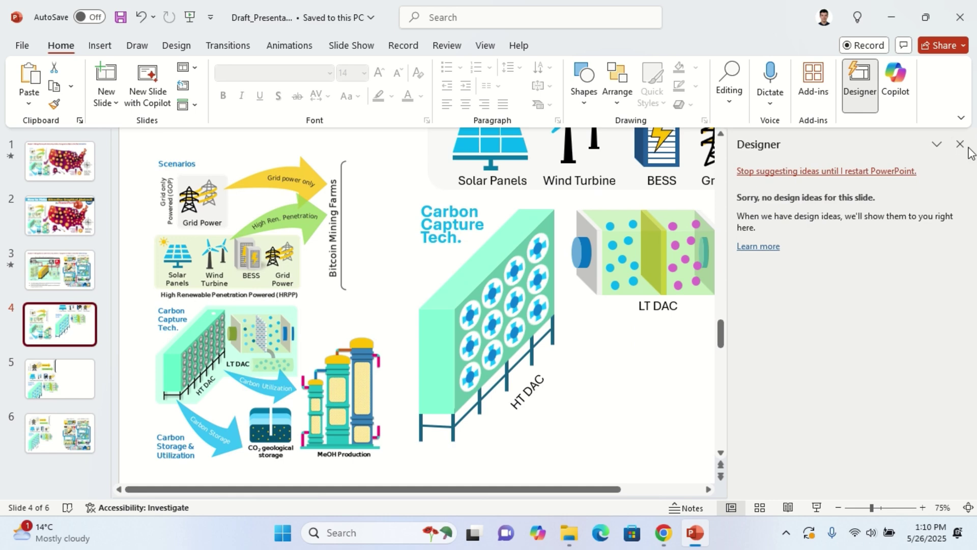
left_click(966, 147)
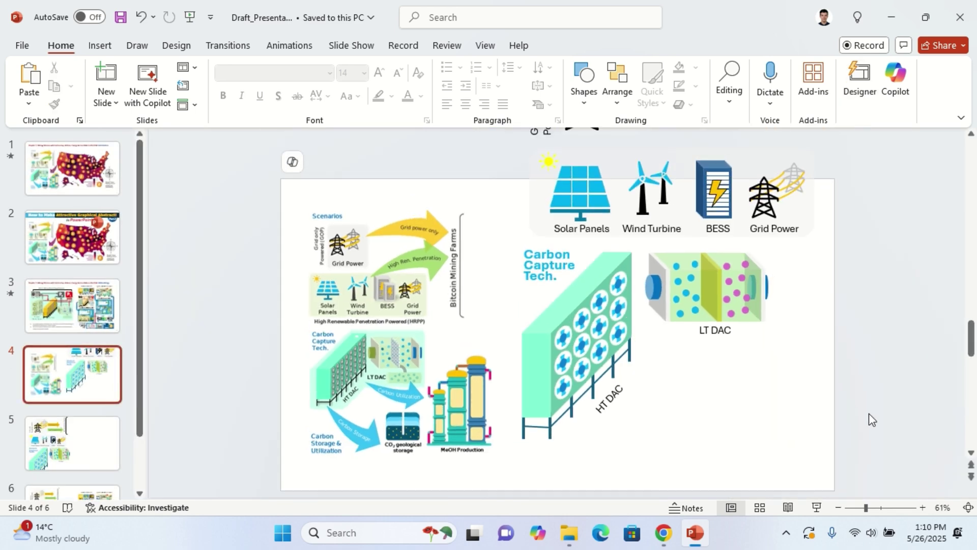
left_click_drag(971, 351, 971, 329)
scroll(906, 344, "down", 3)
left_click_drag(760, 437, 522, 148)
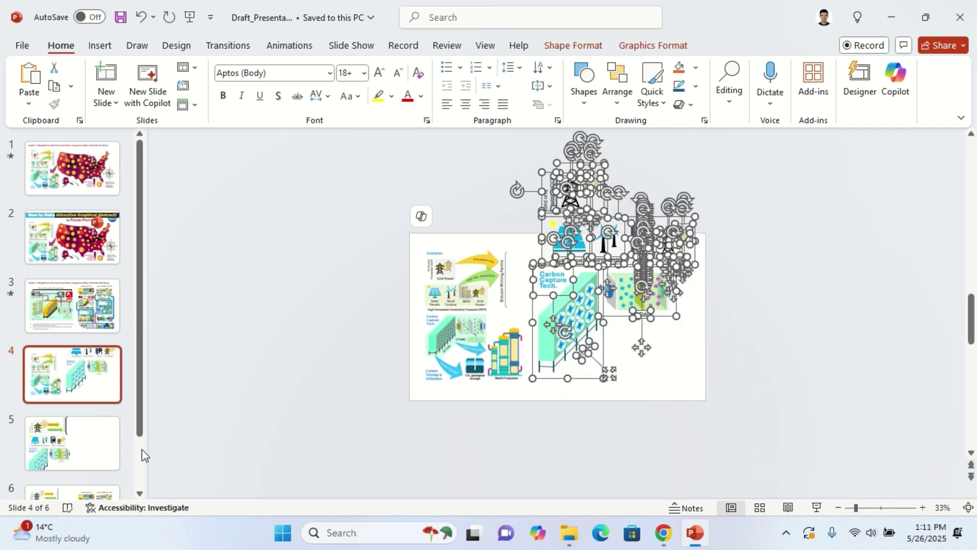
scroll(76, 447, "down", 2)
left_click(76, 458)
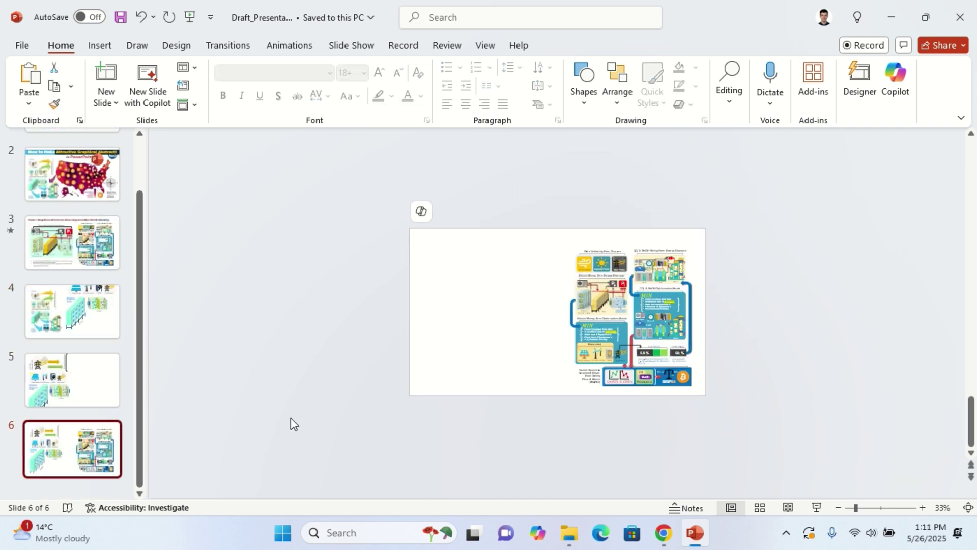
key("ctrl+v")
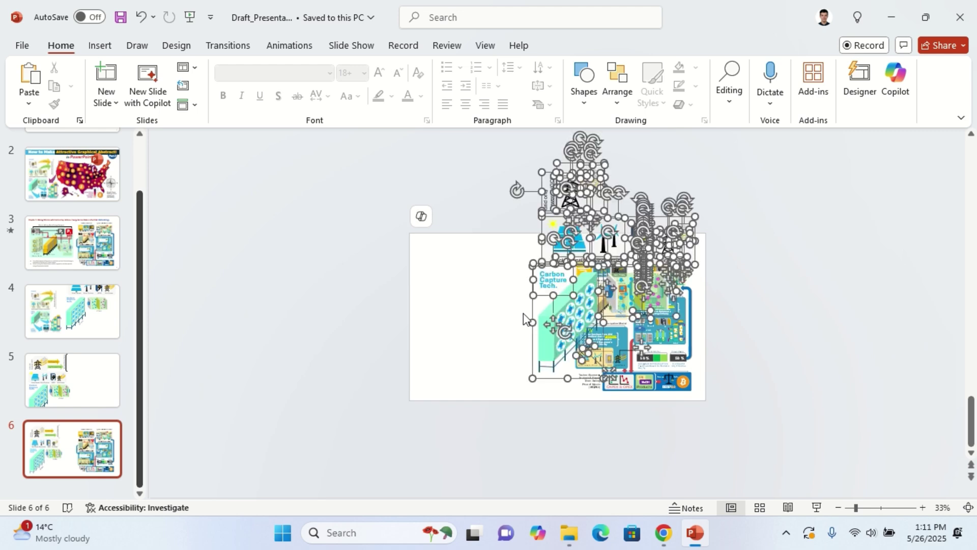
left_click_drag(448, 353, 232, 396)
Enlarge the infographic picture on slide 6
scroll(443, 383, "up", 2)
left_click(737, 283)
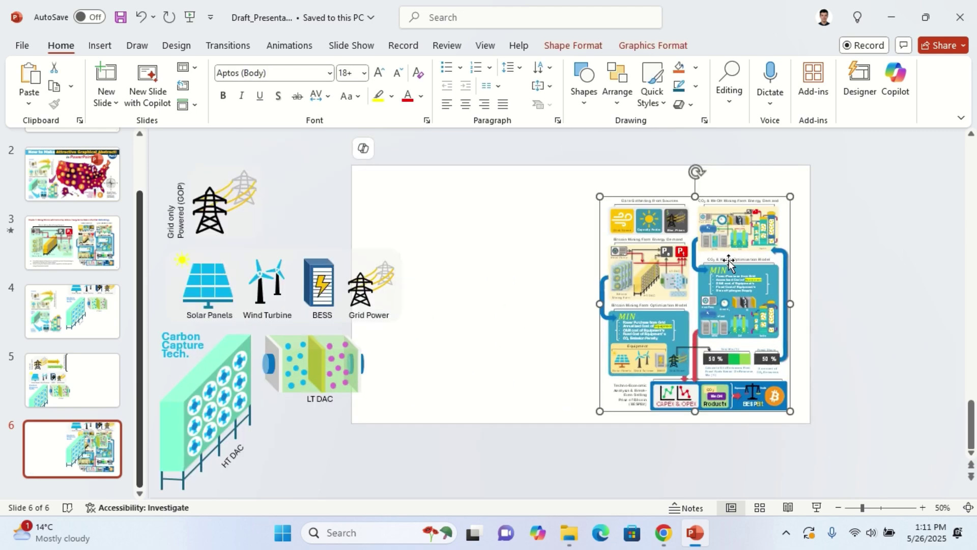
left_click_drag(790, 411, 860, 453)
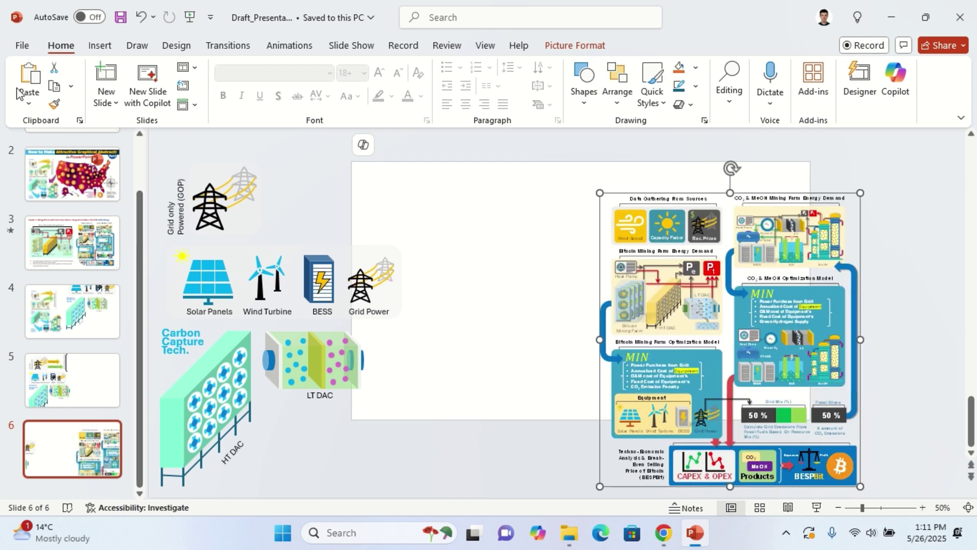
left_click(99, 45)
Insert the 'wind' stock icon and move it to the slide's upper left
left_click(375, 79)
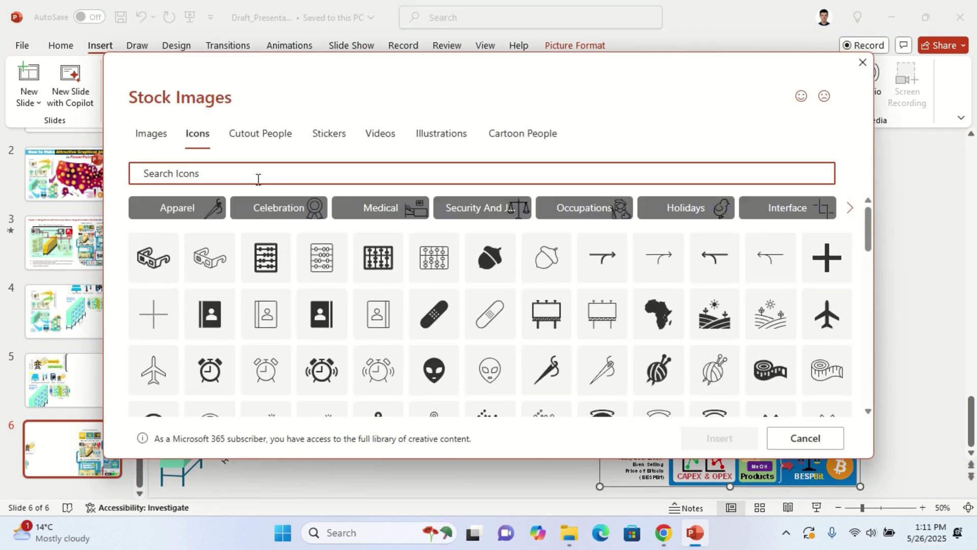
type("speed")
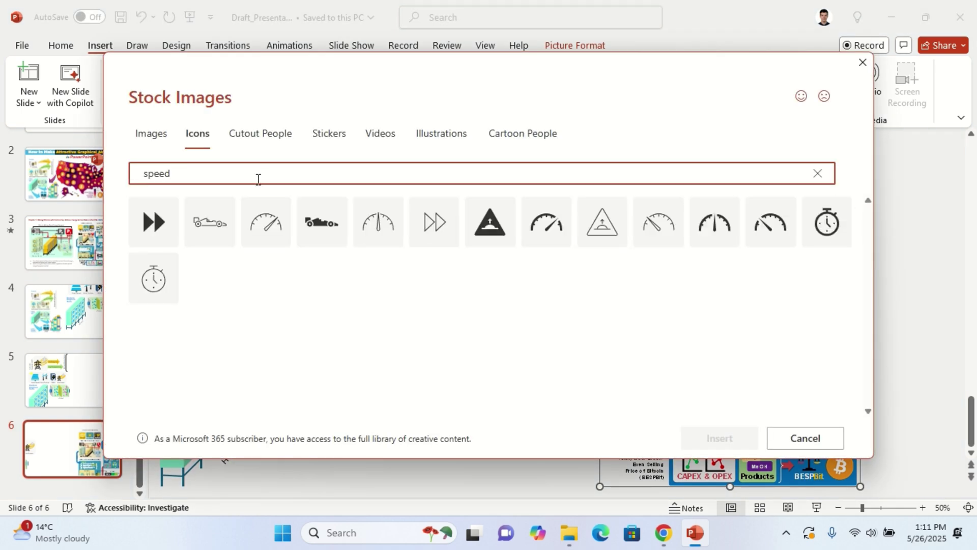
left_click(81, 173)
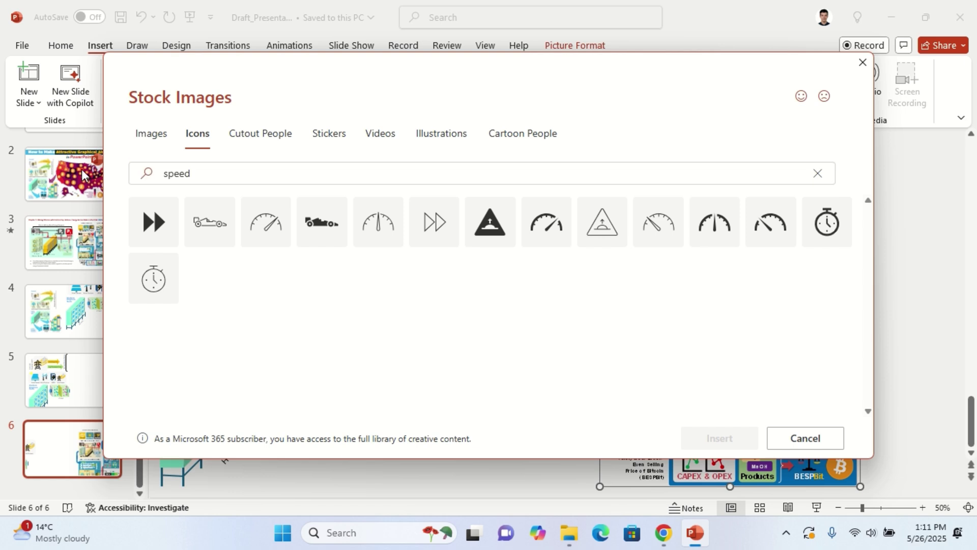
left_click(161, 170)
double_click(180, 173)
type("wind")
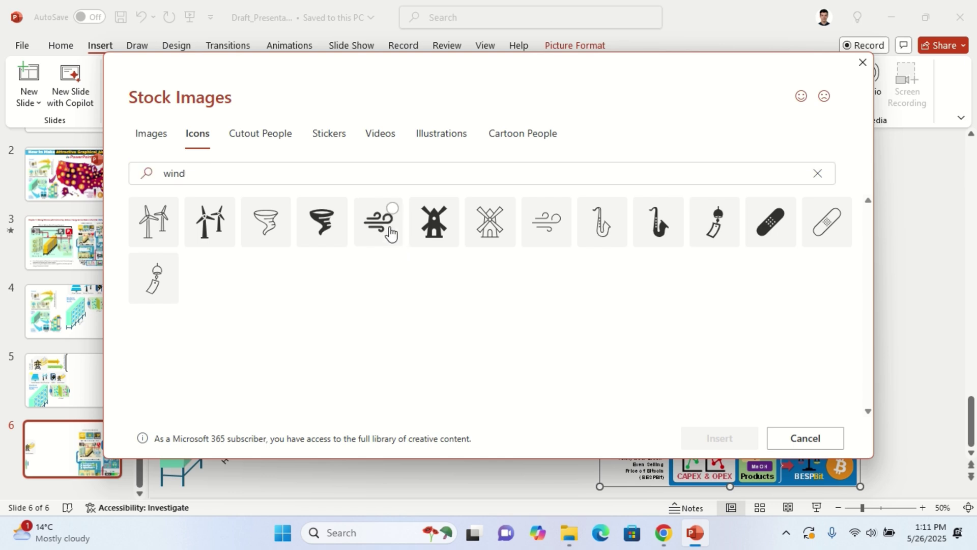
left_click(387, 224)
left_click(721, 444)
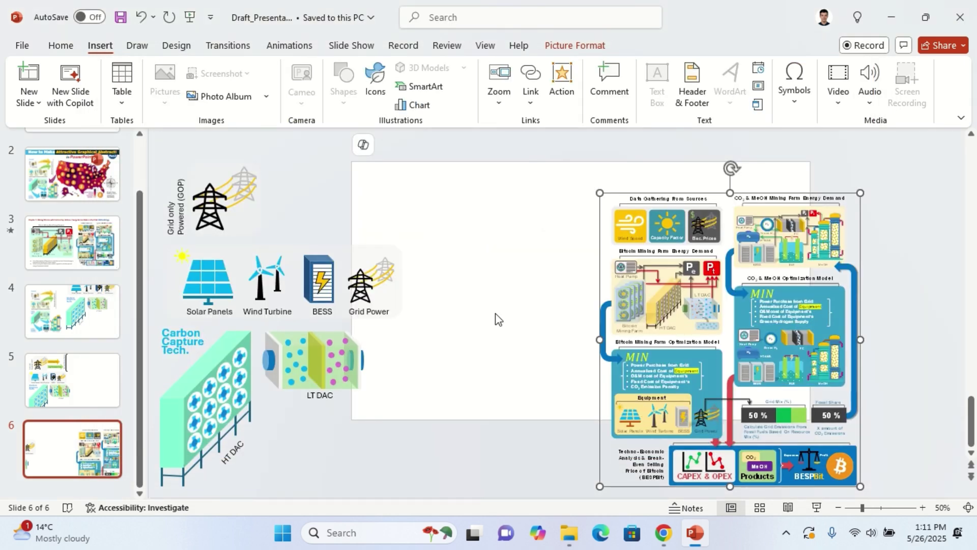
left_click_drag(581, 295, 421, 206)
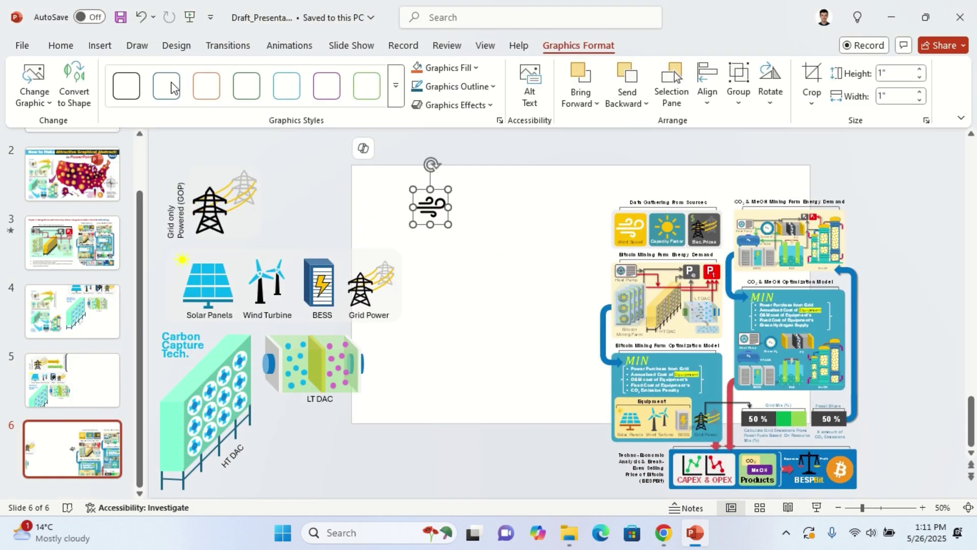
Copy a rounded frame onto the wind icon and send it to the back
left_click(101, 47)
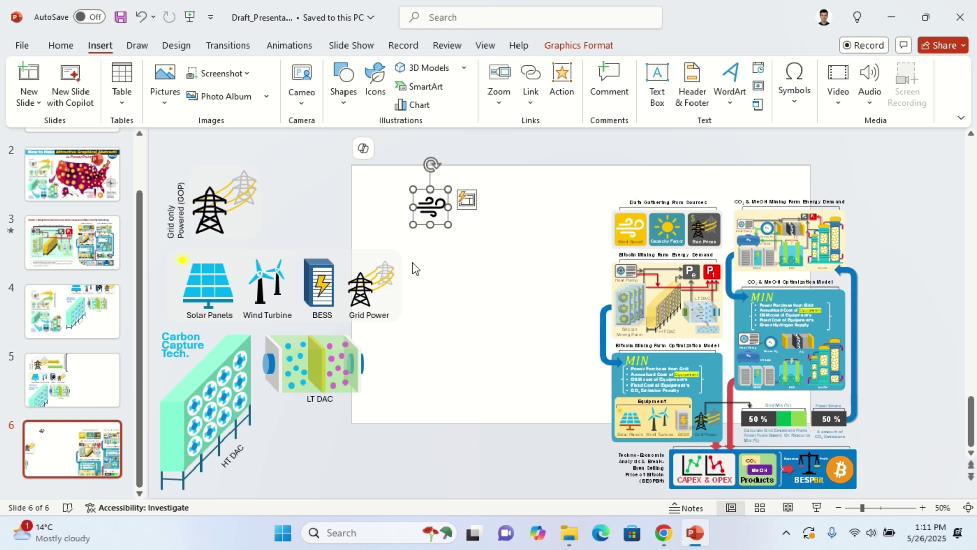
left_click(246, 234)
left_click_drag(272, 248, 463, 234)
scroll(459, 236, "up", 5)
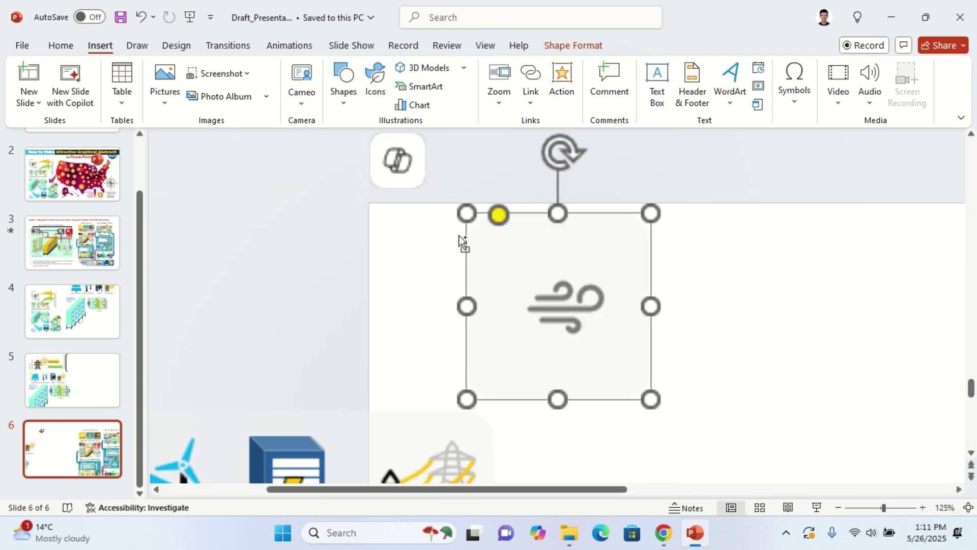
right_click(594, 231)
left_click(671, 317)
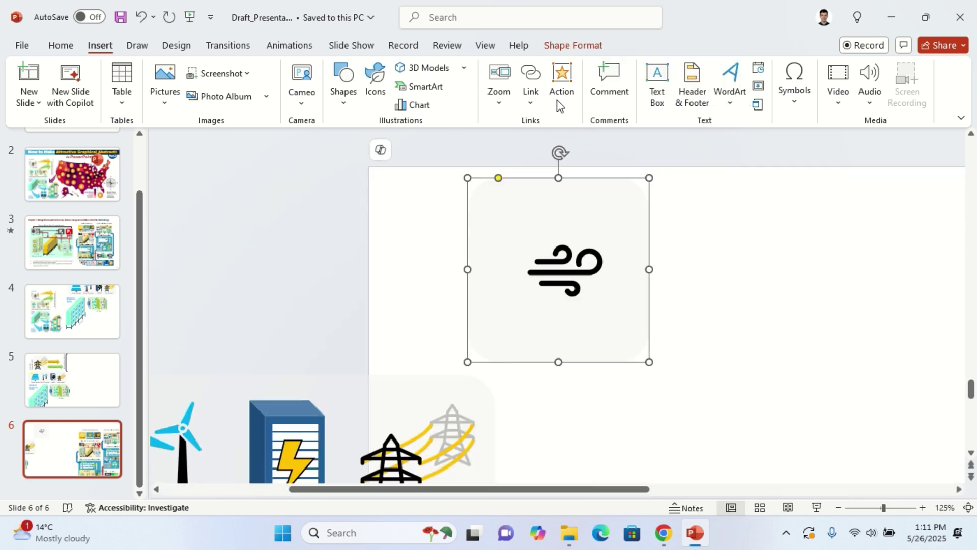
Fill the rounded square yellow at 0% transparency
left_click(573, 44)
left_click(414, 67)
left_click(434, 283)
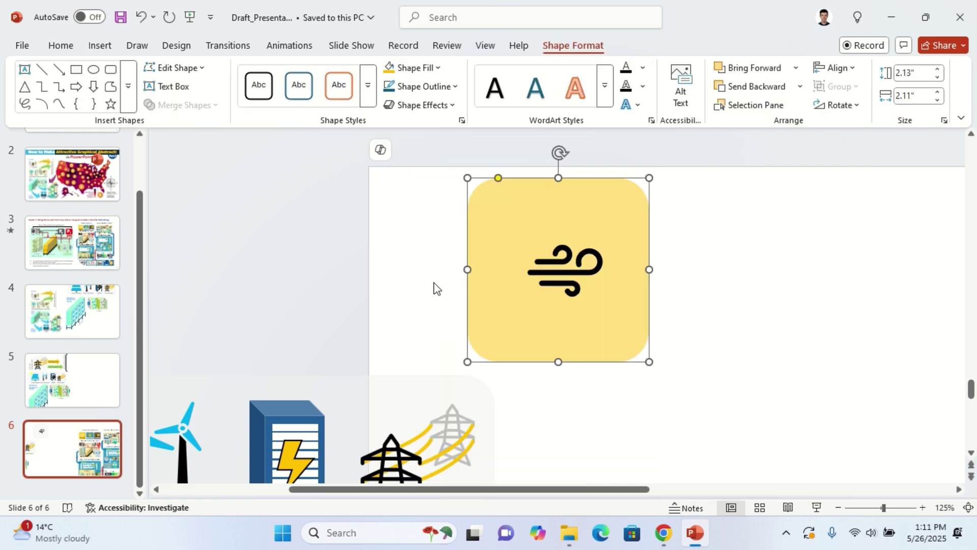
scroll(434, 289, "down", 5)
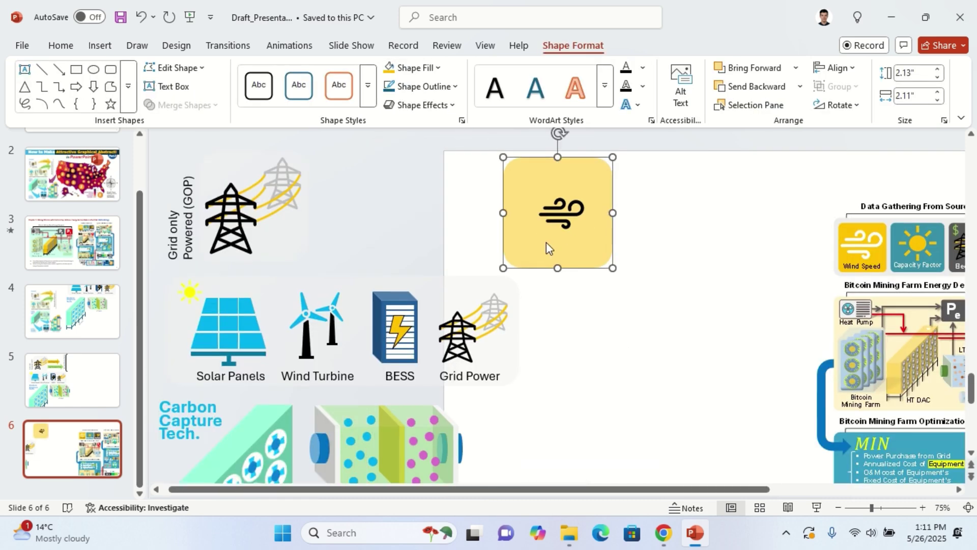
double_click(545, 248)
double_click(908, 385)
type("0")
key("Return")
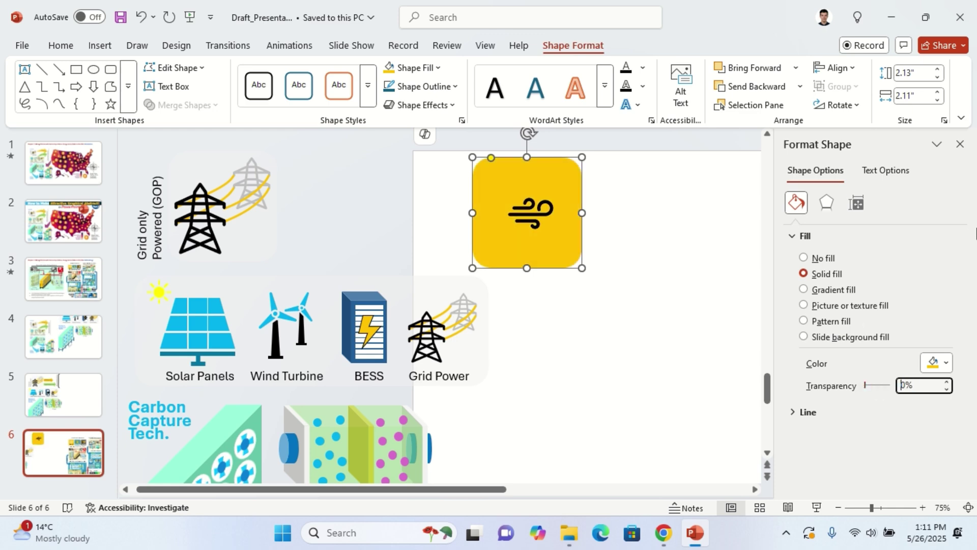
left_click(960, 145)
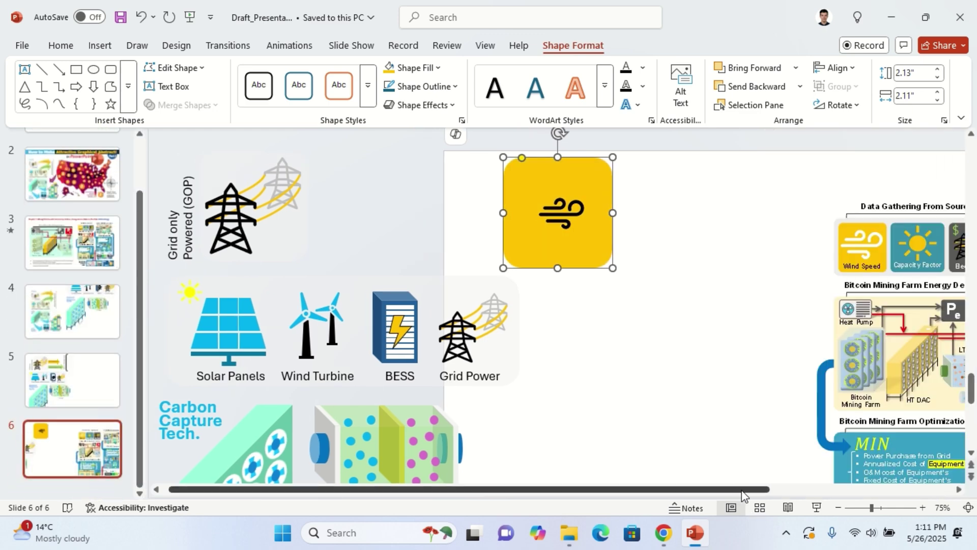
Enlarge the wind icon within the square and make it white
left_click(484, 193)
left_click_drag(524, 245, 494, 228)
left_click_drag(522, 174, 538, 167)
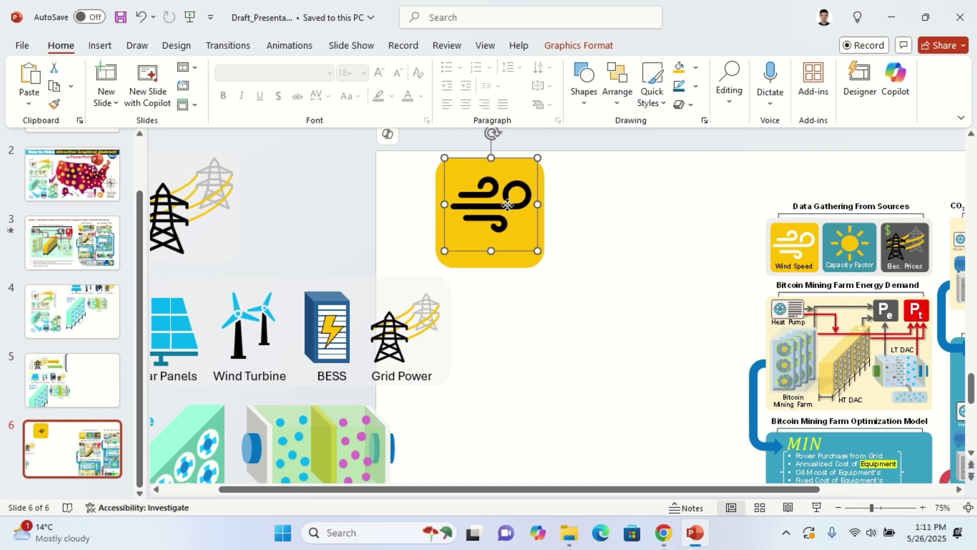
left_click(696, 67)
left_click(684, 137)
left_click(572, 315)
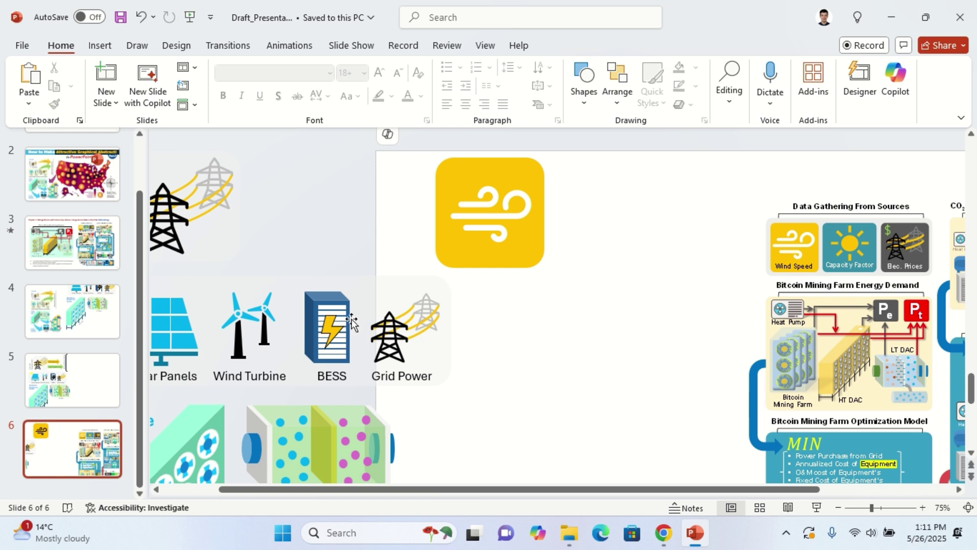
left_click(406, 386)
Duplicate the Grid Power label under the wind icon as 'Wind Speed' and nudge the icon up
key("ctrl+c")
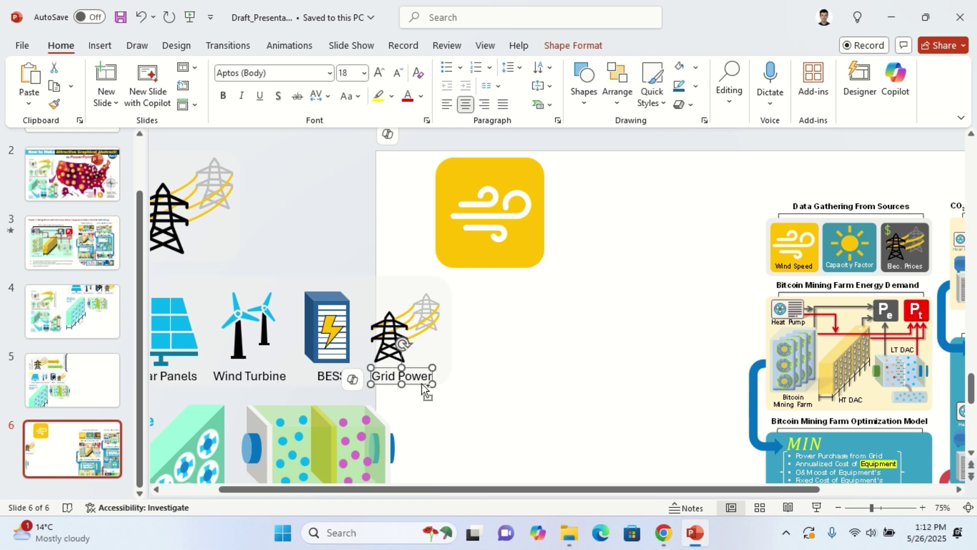
key("ctrl+v")
left_click_drag(431, 391, 519, 268)
type("Wind")
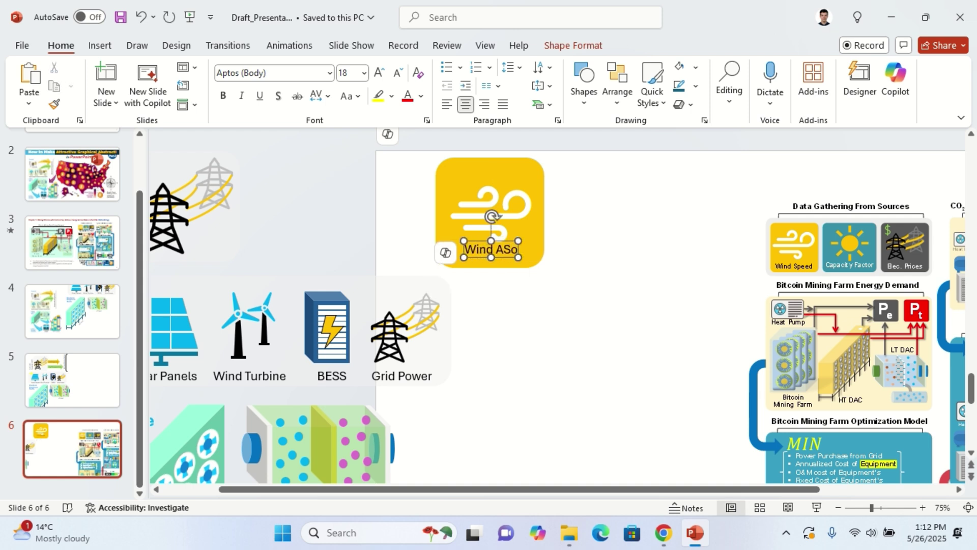
type(" Speed")
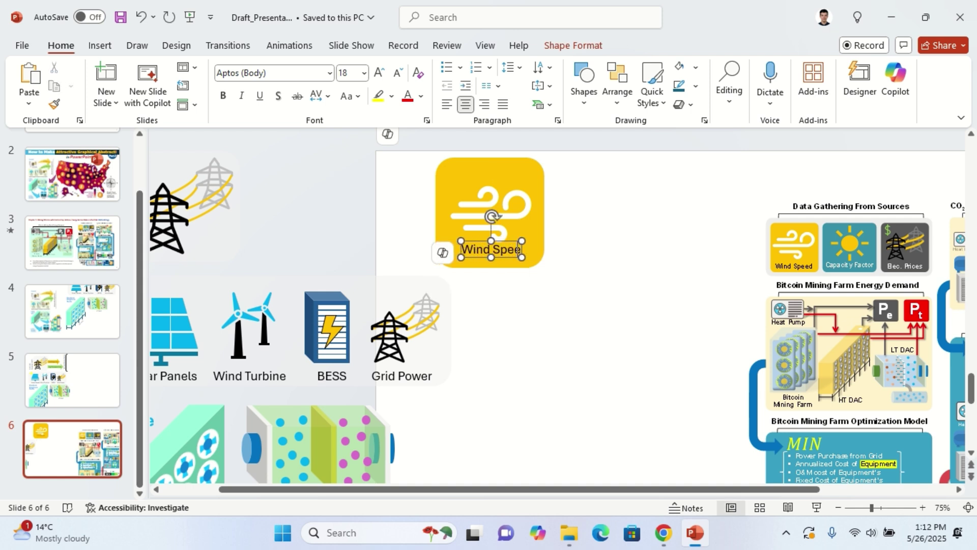
left_click(512, 210)
left_click_drag(511, 215, 509, 204)
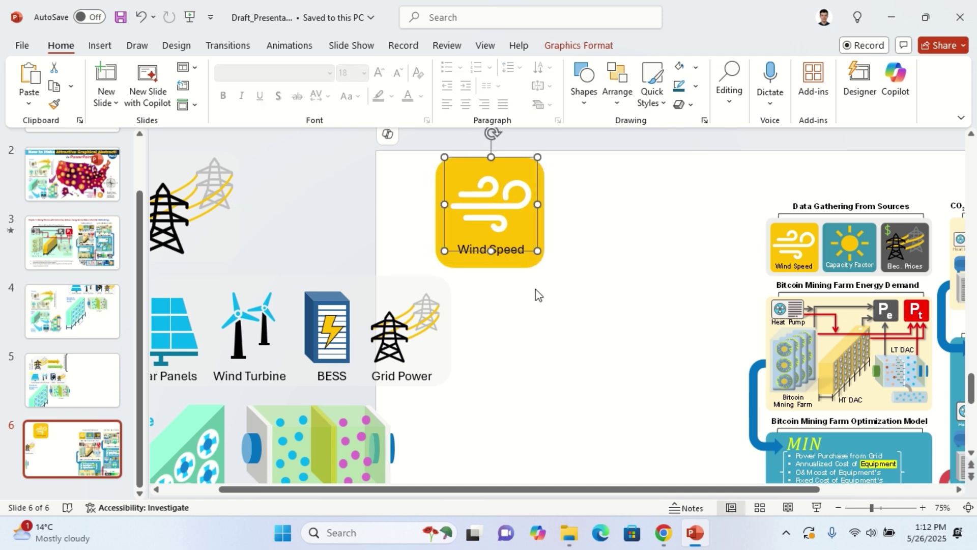
Increase the Wind Speed label's font size to 20
left_click(511, 244)
key("ctrl+a")
left_click(377, 74)
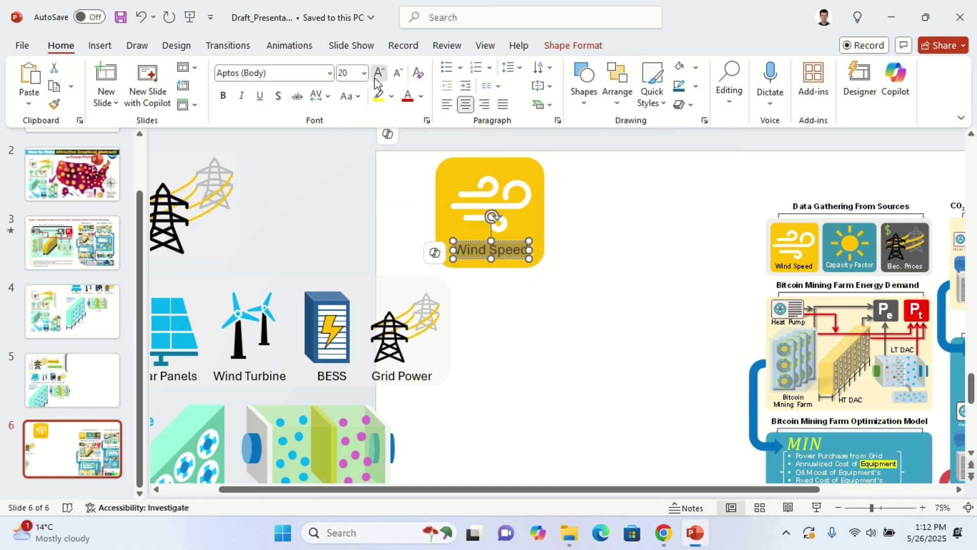
left_click(636, 285)
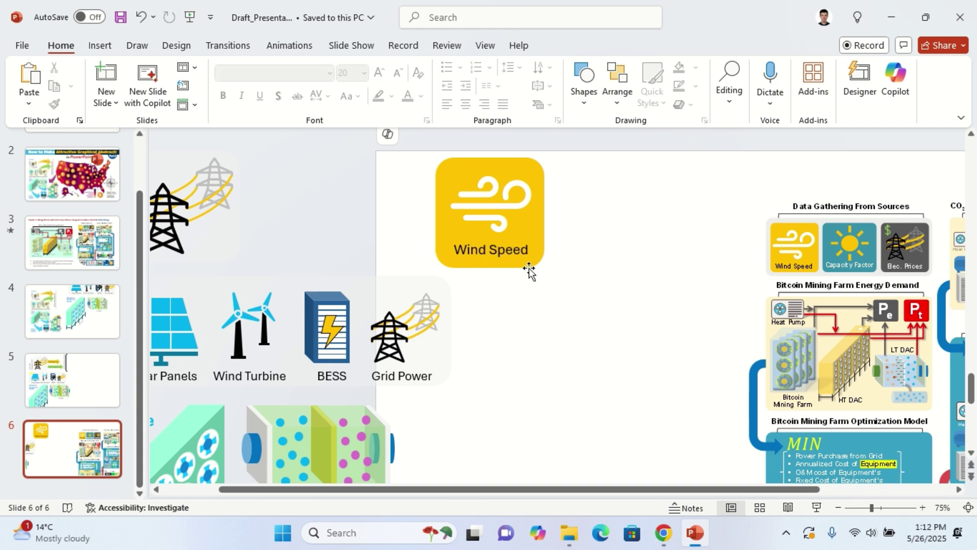
Duplicate the tile and copy the sun from the ungrouped Solar Panels icon into it
left_click_drag(545, 225, 658, 244, "ctrl")
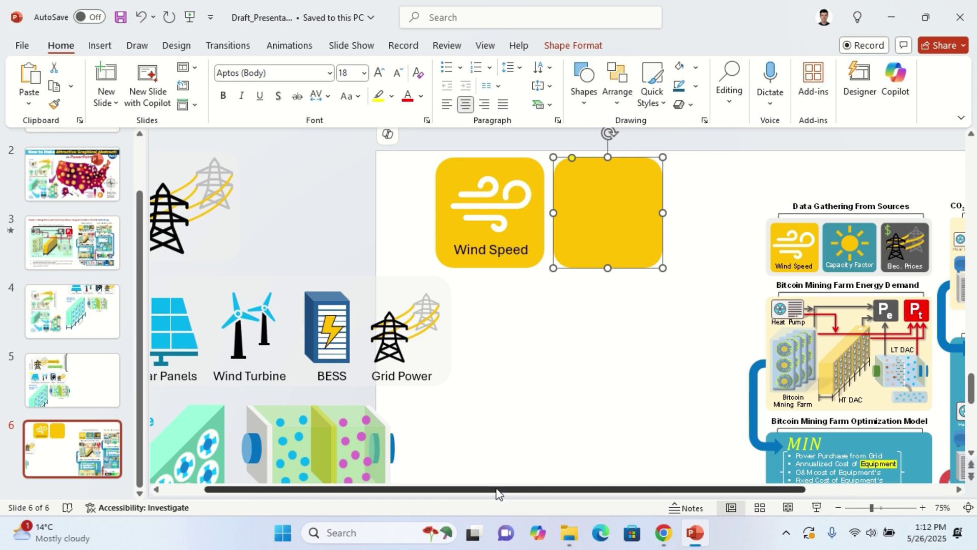
left_click_drag(498, 494, 441, 492)
left_click(196, 292)
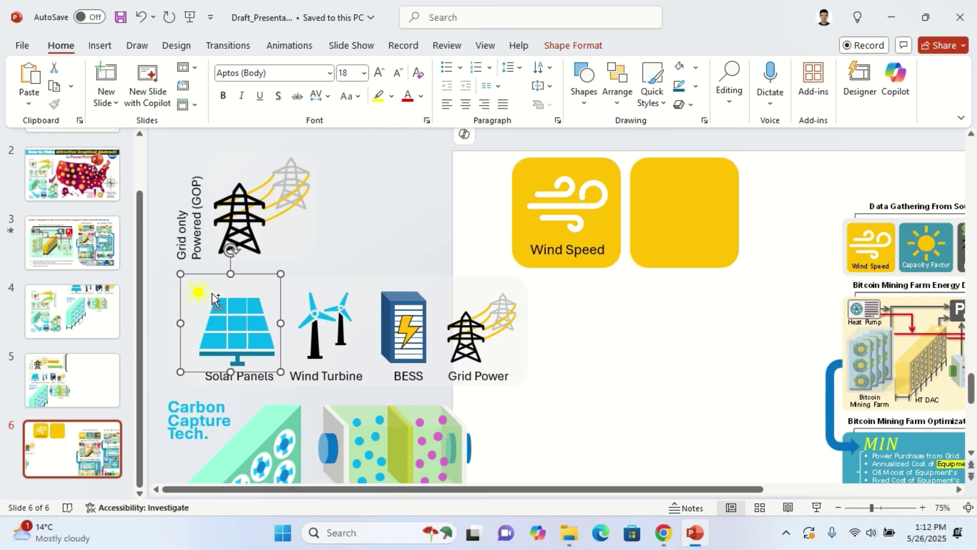
key("ctrl+shift+g")
left_click(175, 287)
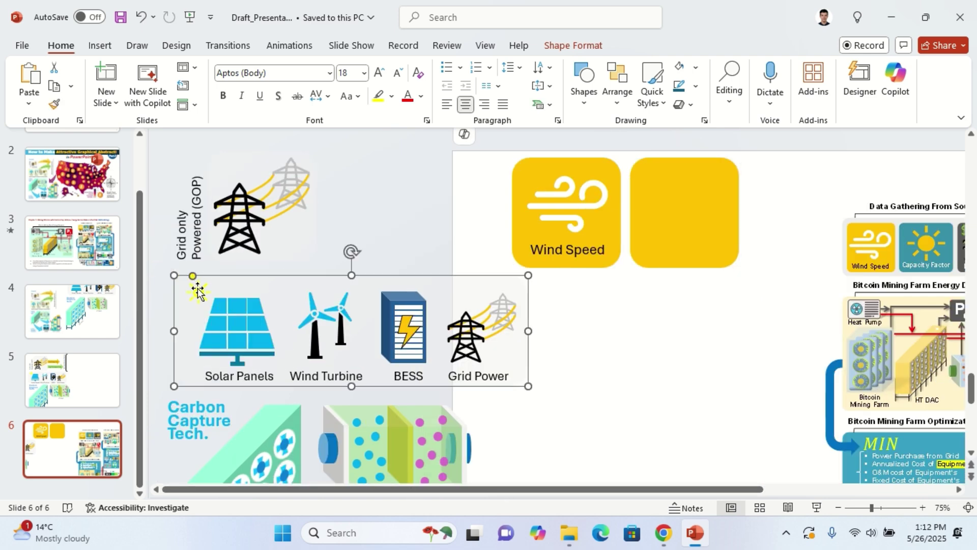
left_click(204, 295)
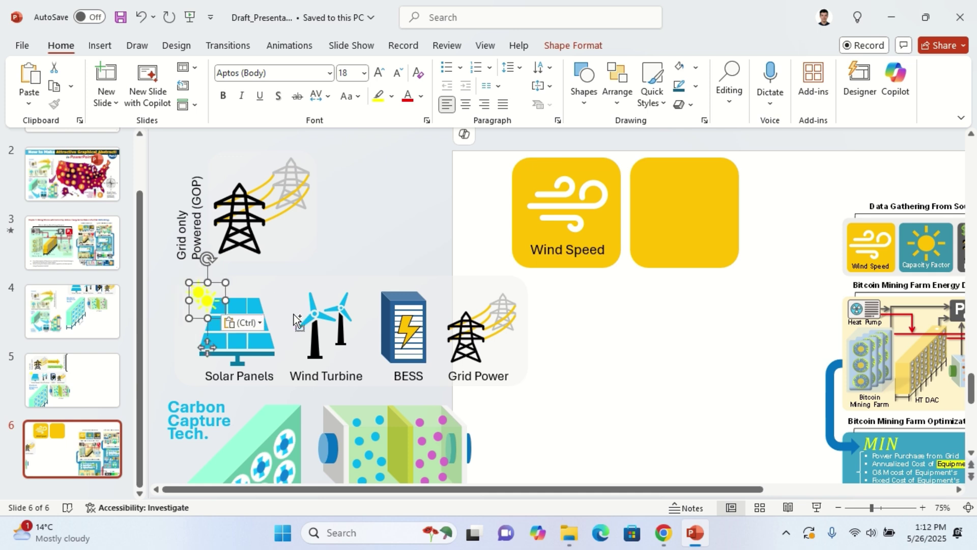
left_click_drag(201, 286, 721, 260)
Make the sun white and enlarge it; eyedrop the Capacity Factor teal onto the square
left_click(679, 67)
left_click(726, 168)
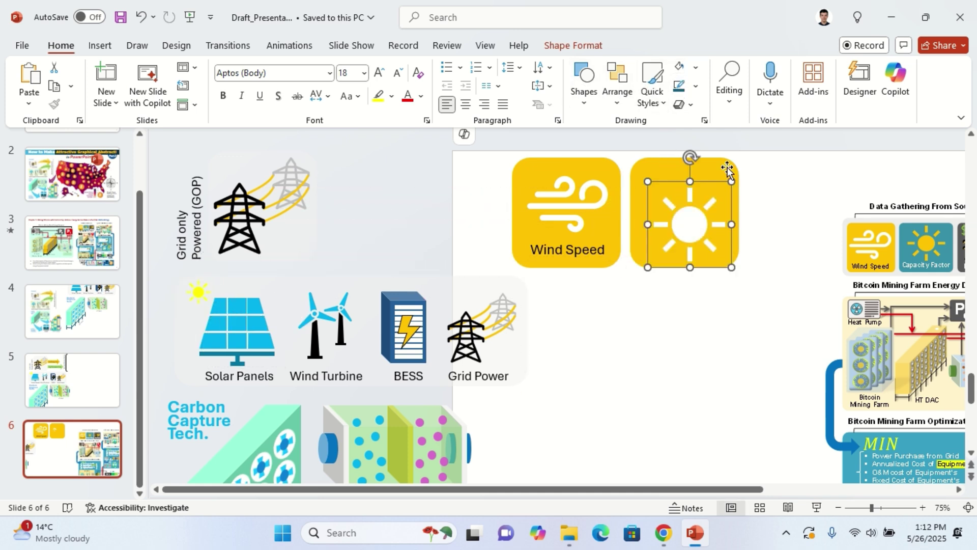
left_click(695, 67)
left_click(701, 335)
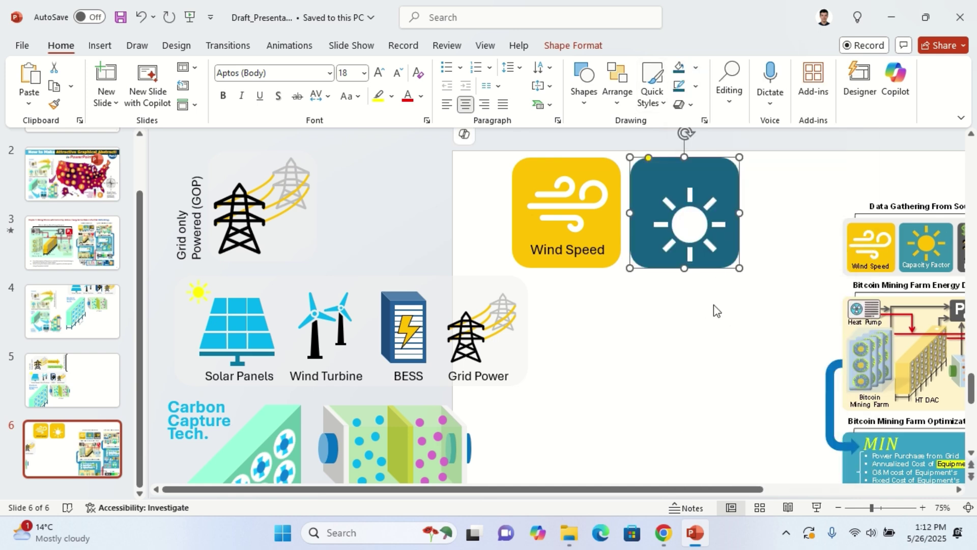
left_click(689, 224)
left_click(730, 196)
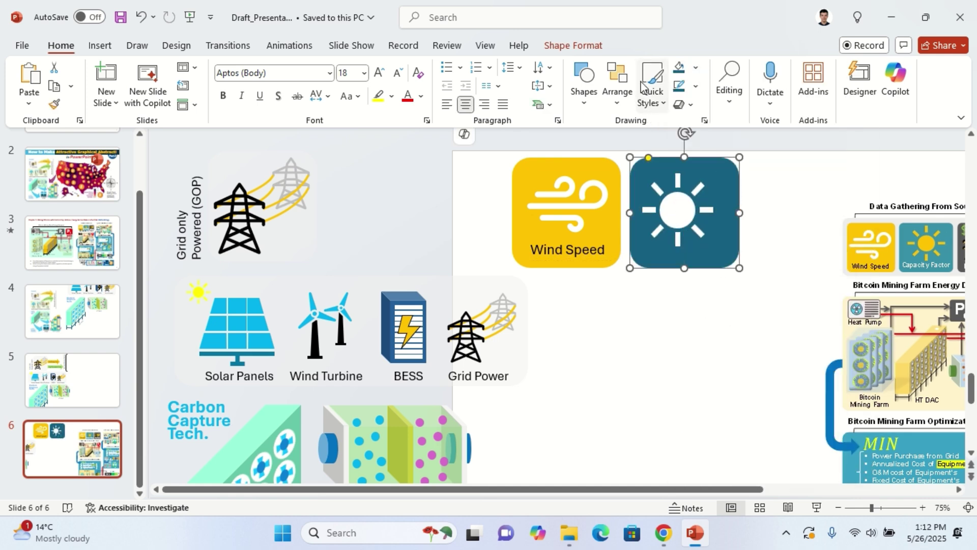
left_click(698, 69)
left_click(726, 408)
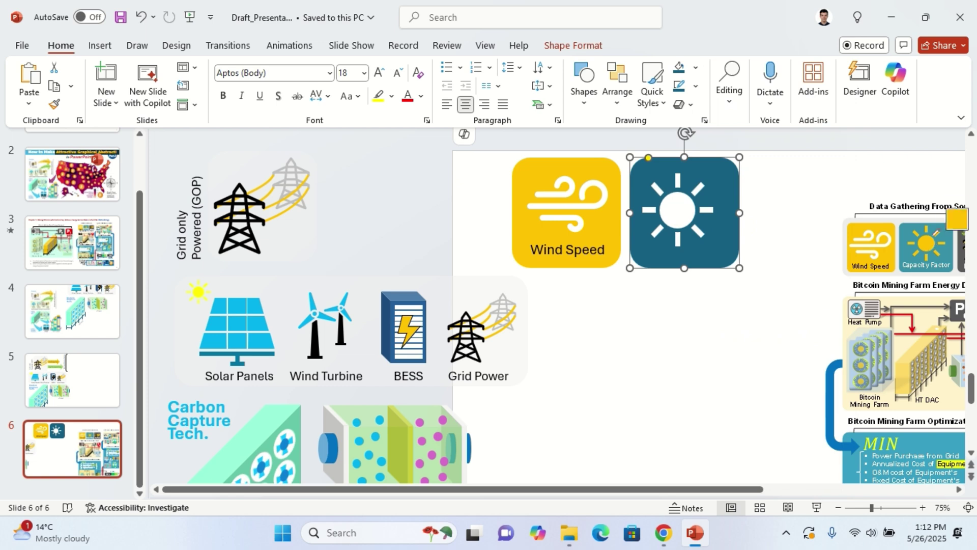
left_click(913, 224)
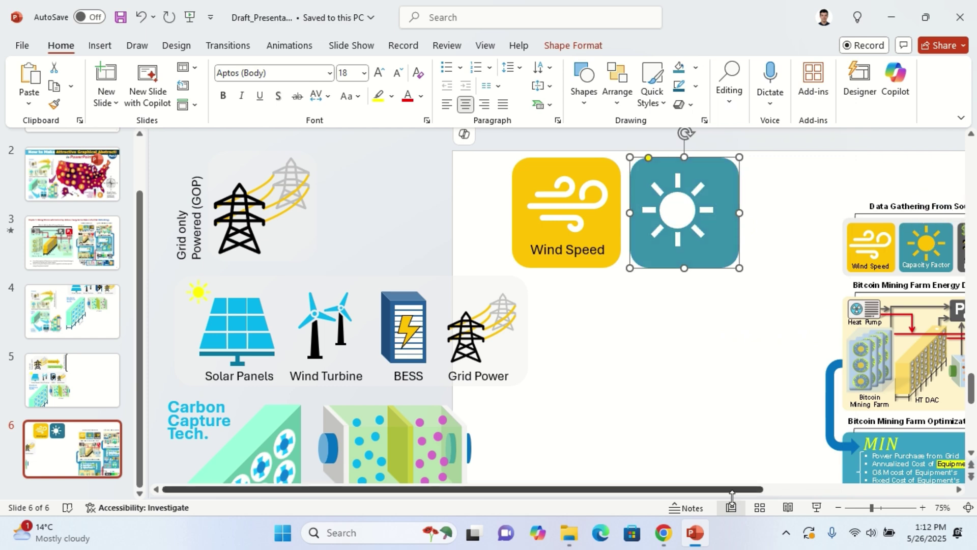
left_click_drag(742, 490, 875, 491)
Resize and reposition the sun on the tile and colour it golden yellow
left_click(516, 220)
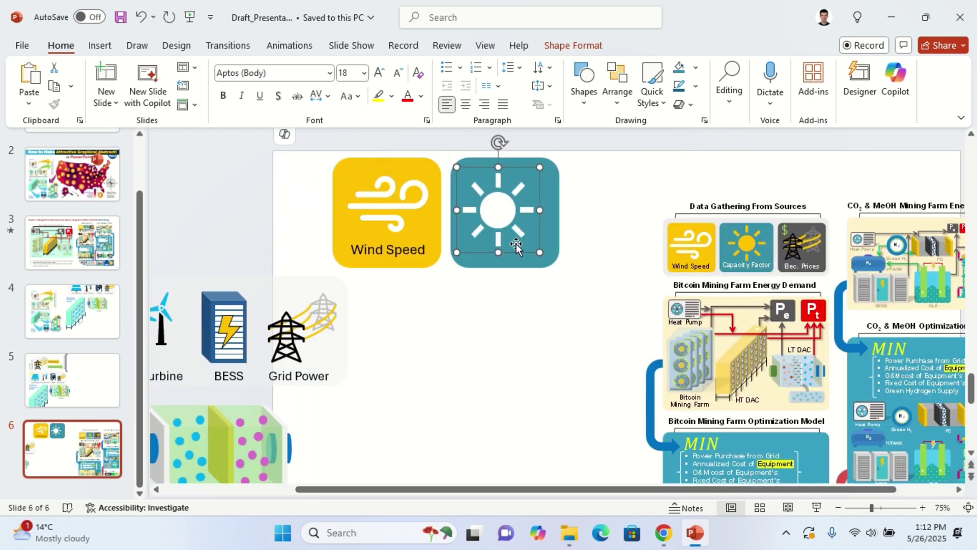
left_click_drag(537, 251, 546, 258)
left_click_drag(508, 212, 520, 208)
left_click_drag(562, 260, 552, 251)
left_click(697, 68)
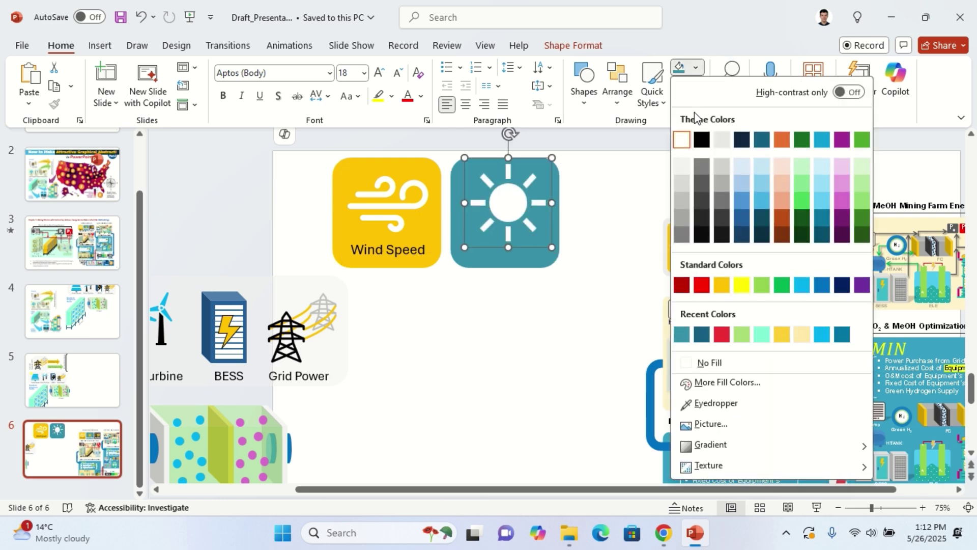
left_click(723, 287)
left_click_drag(514, 203, 502, 203)
Copy the Wind Speed label onto the teal tile as 'Capacity Factor' and set its font colour
left_click(412, 249)
left_click_drag(413, 261, 532, 262)
type("Cap")
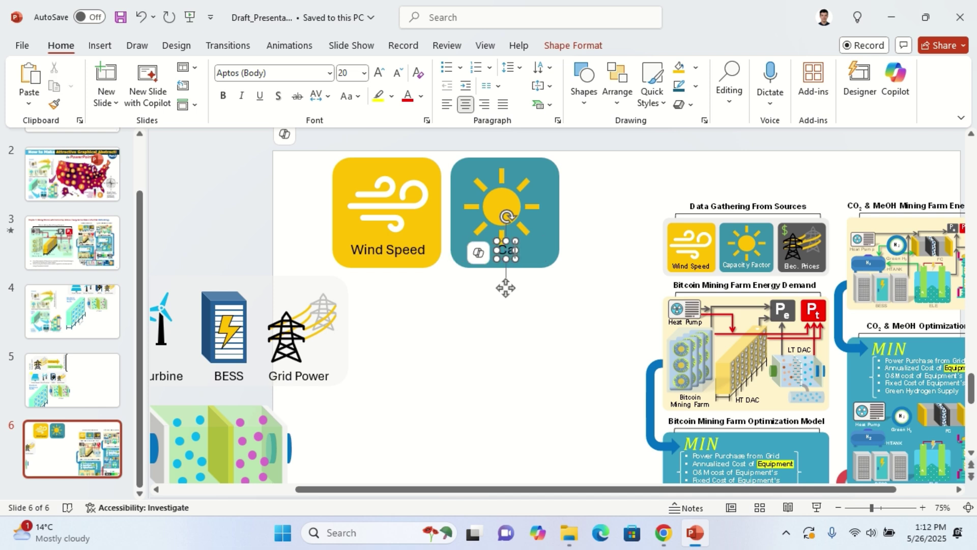
type("acity Factor")
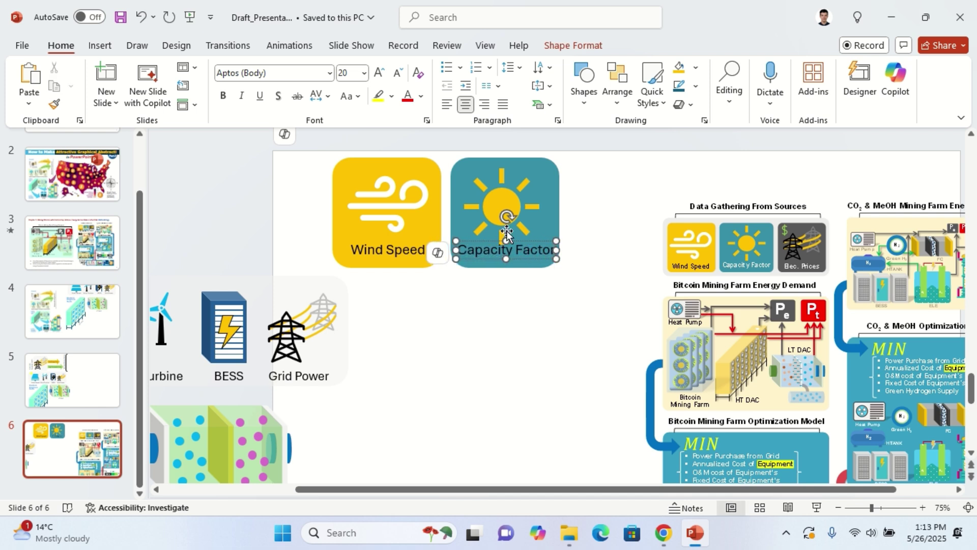
key("ctrl+a")
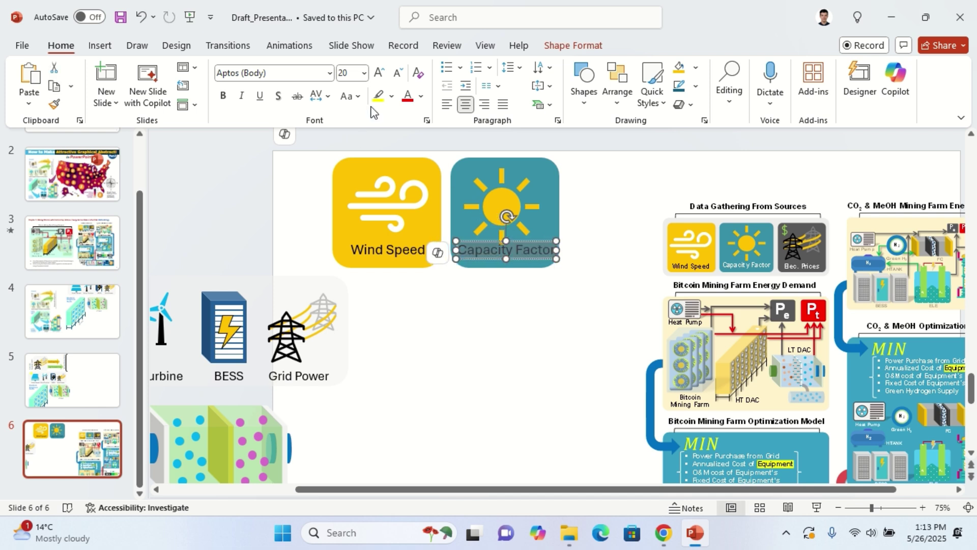
left_click(422, 96)
left_click(465, 218)
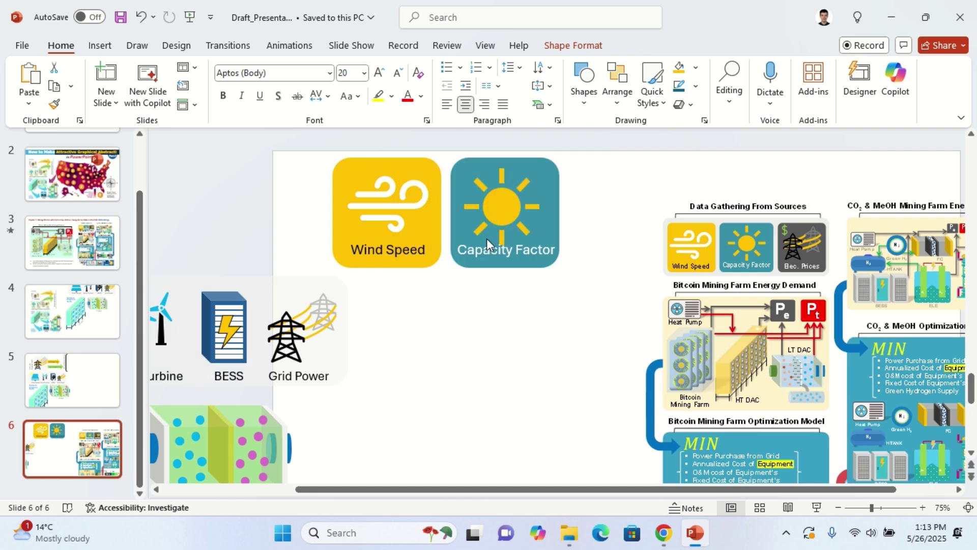
left_click(503, 202)
Align the sun and lower the Wind Speed and Capacity Factor labels slightly
left_click_drag(503, 201, 504, 200)
left_click(533, 320)
left_click(498, 257)
left_click(403, 258, "shift")
left_click_drag(404, 258, 406, 263)
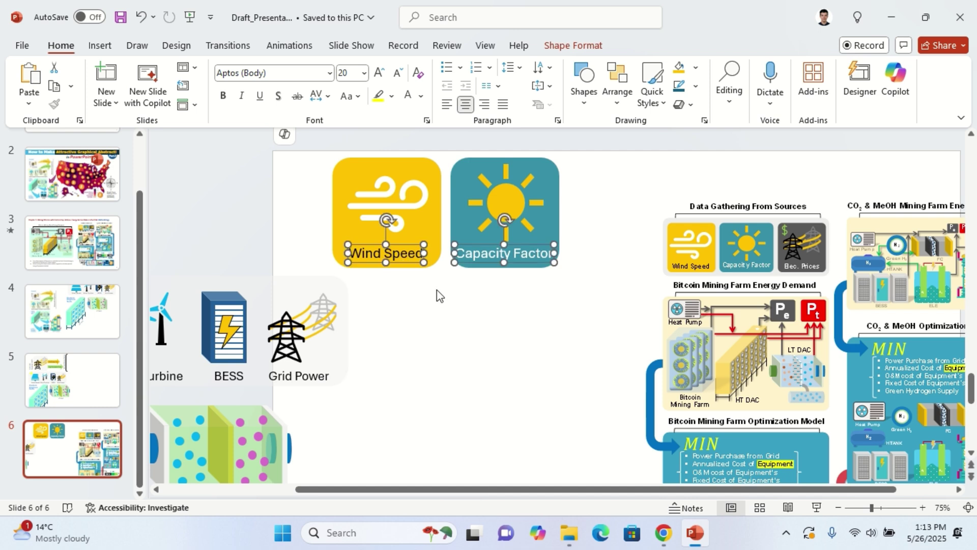
left_click(631, 314)
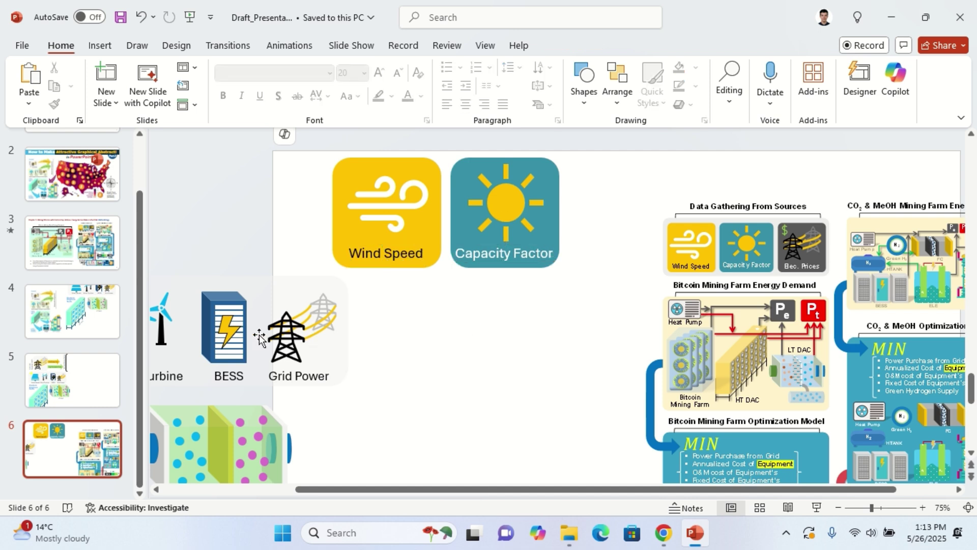
Check the Grid Power icon shapes and diagram picture, then open the Shapes gallery
left_click(282, 346)
left_click(281, 346)
left_click(384, 317)
left_click_drag(349, 298, 257, 392)
scroll(570, 284, "down", 1, "ctrl")
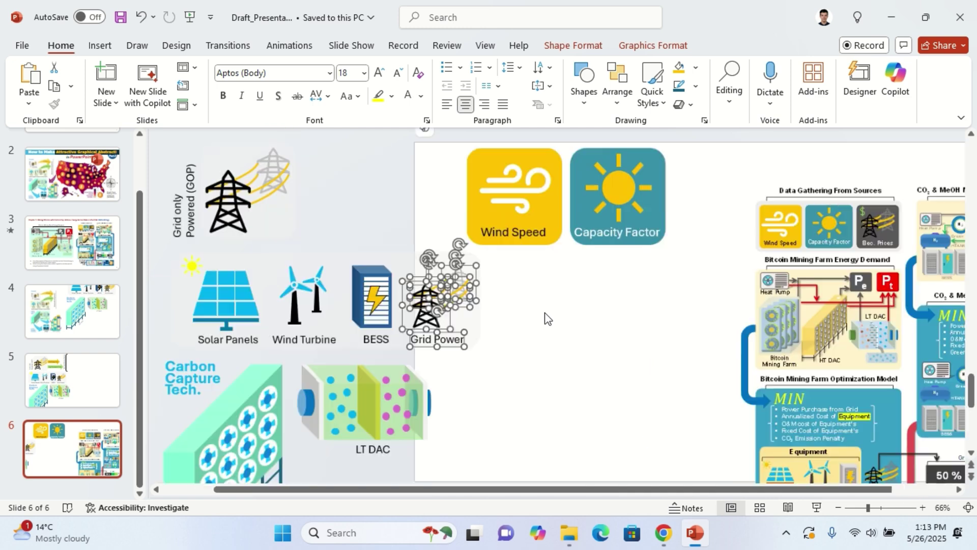
left_click(866, 284)
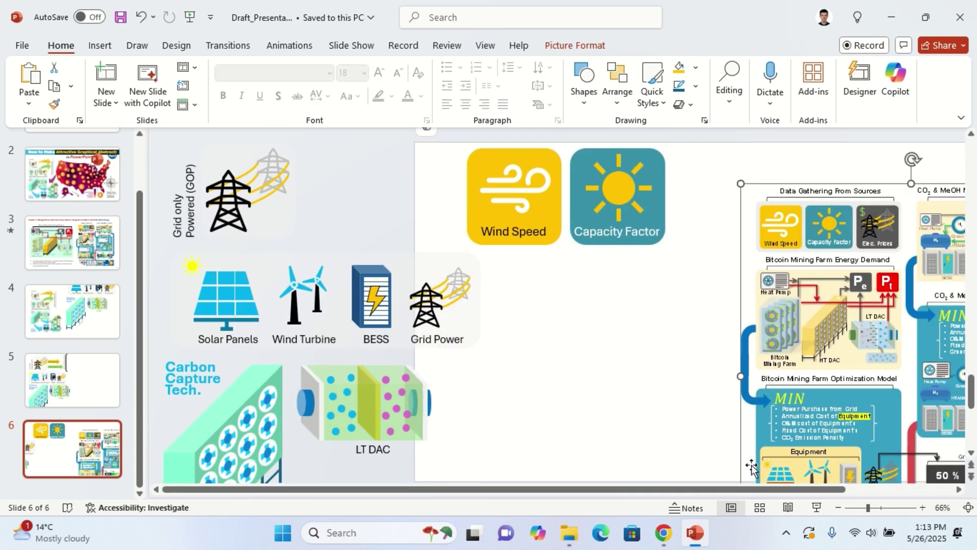
left_click_drag(751, 489, 842, 489)
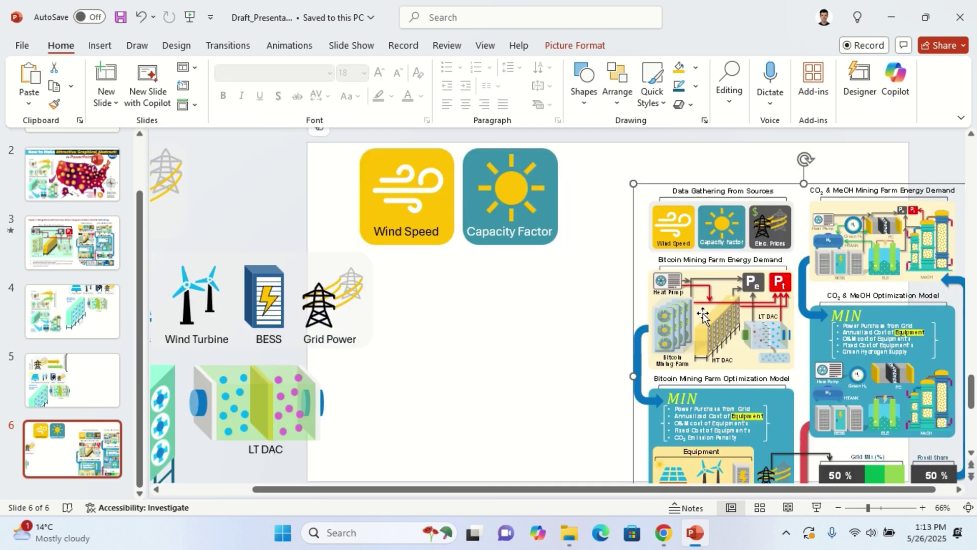
left_click(100, 46)
left_click(344, 86)
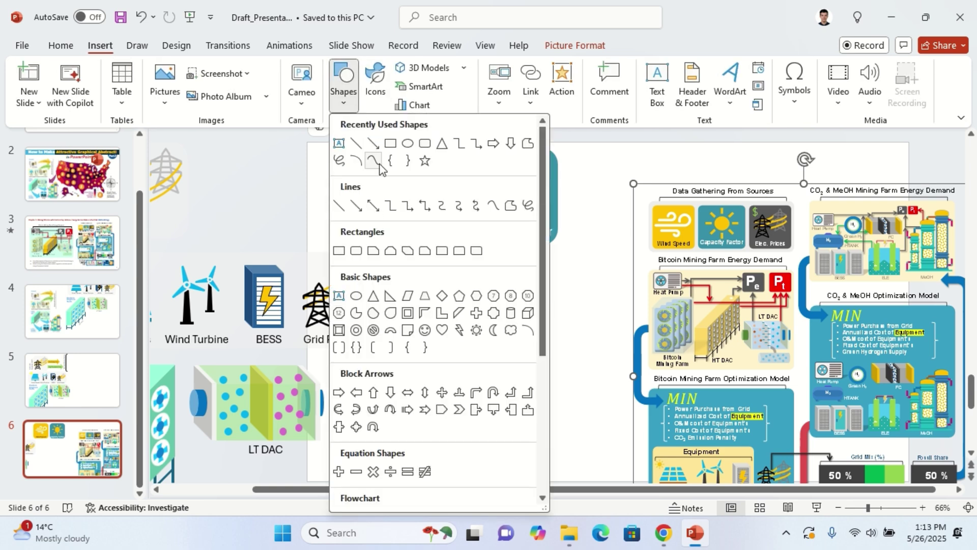
left_click(474, 148)
left_click_drag(495, 300, 511, 245)
left_click(431, 90)
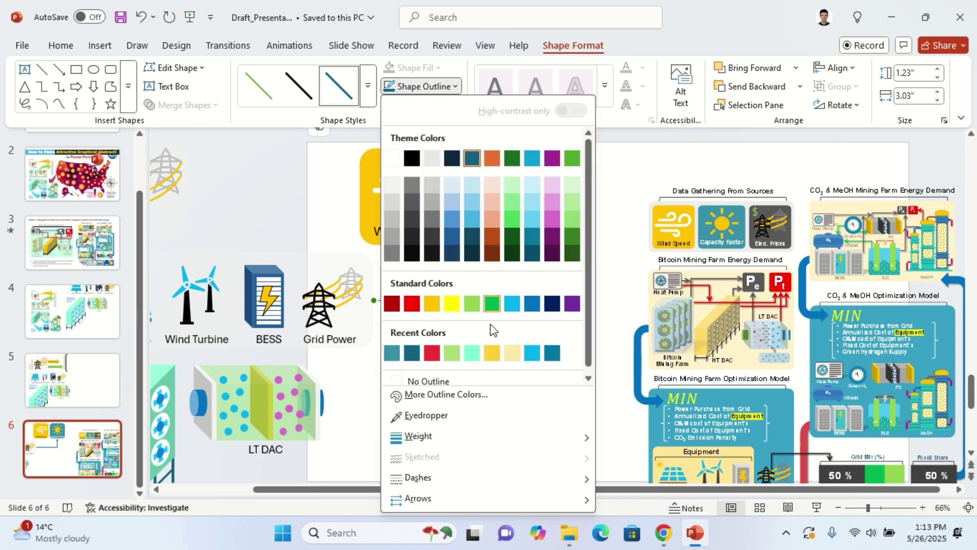
mouse_move(430, 436)
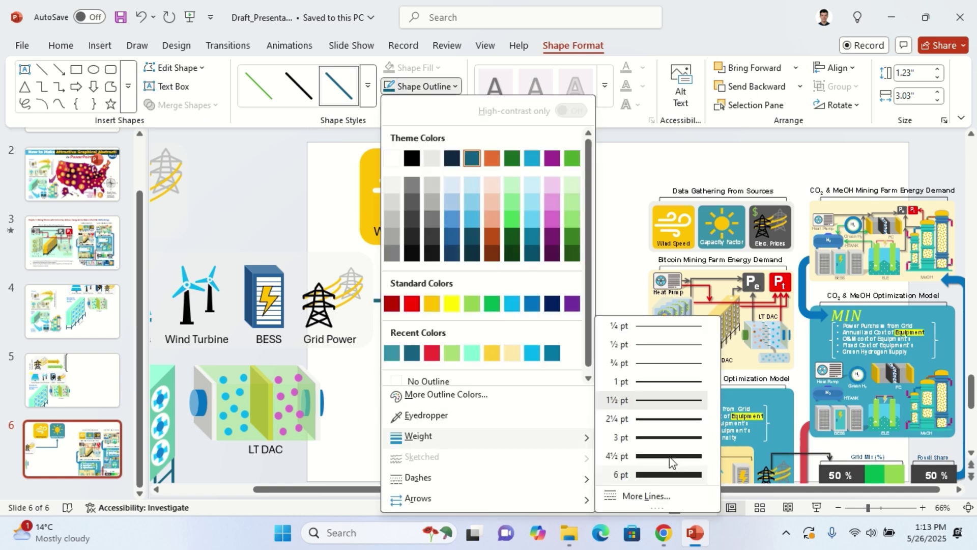
left_click(666, 474)
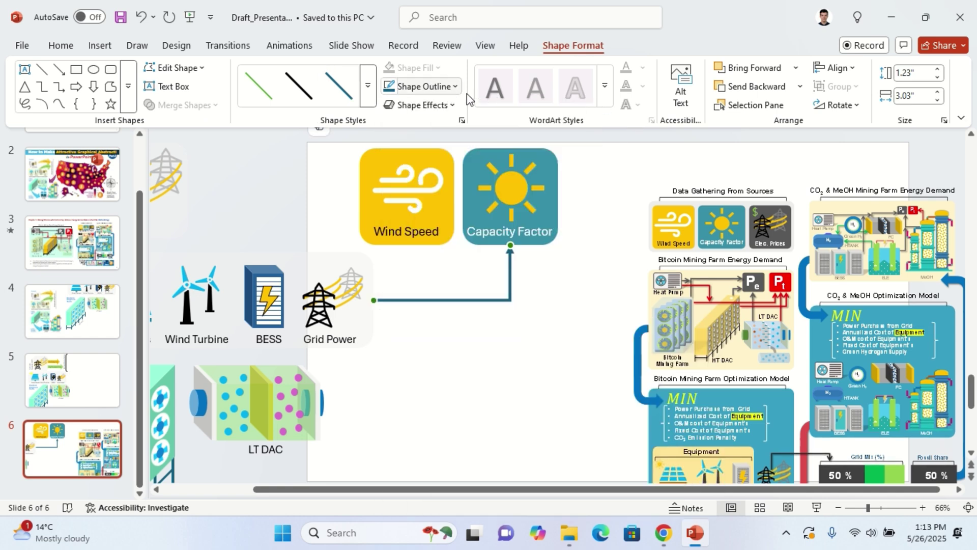
left_click(462, 120)
left_click(947, 322)
left_click(946, 322)
left_click(946, 322)
left_click(946, 322)
left_click(946, 322)
left_click(946, 322)
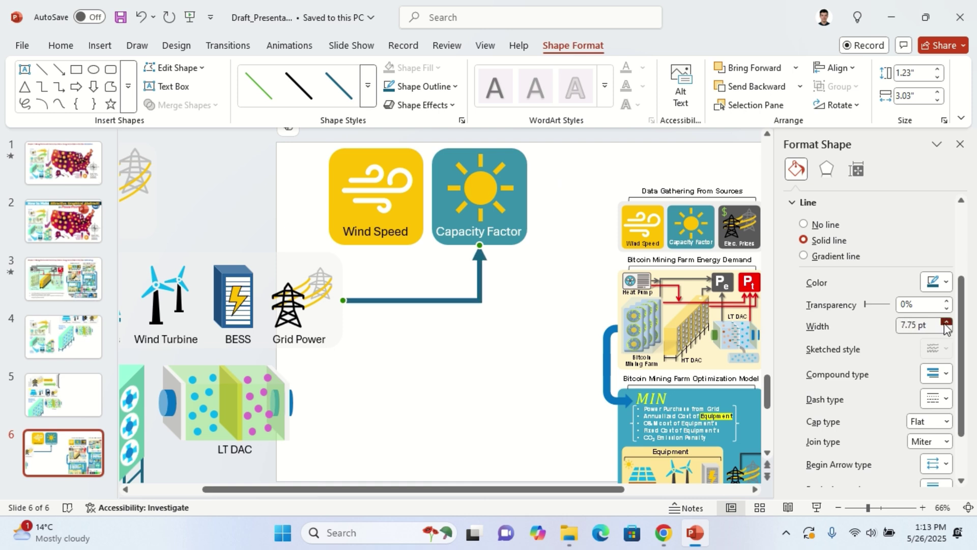
left_click(946, 322)
left_click(947, 322)
left_click(947, 322)
left_click(947, 322)
left_click(947, 322)
left_click(946, 323)
left_click(947, 322)
left_click(947, 322)
left_click(946, 330)
left_click(946, 330)
left_click(946, 330)
left_click(947, 329)
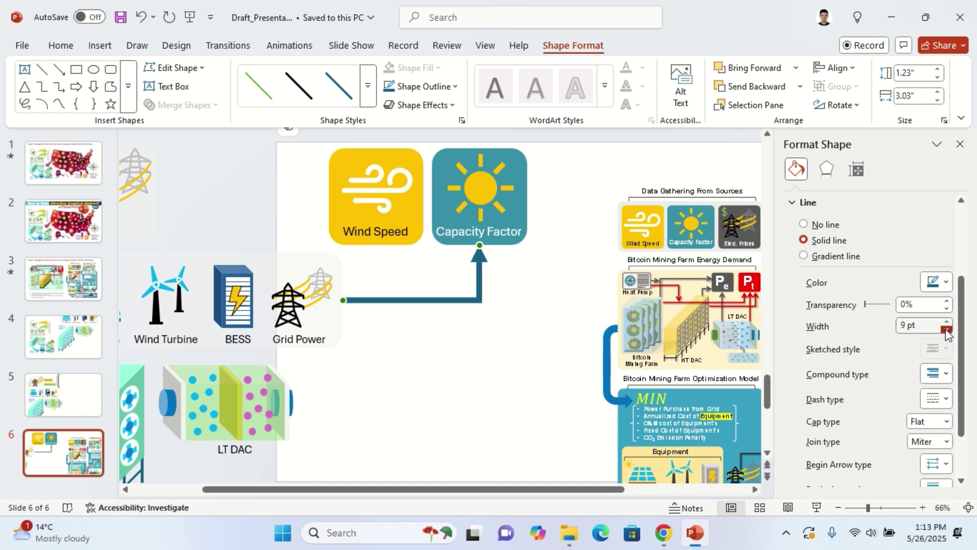
left_click(947, 283)
left_click(797, 205)
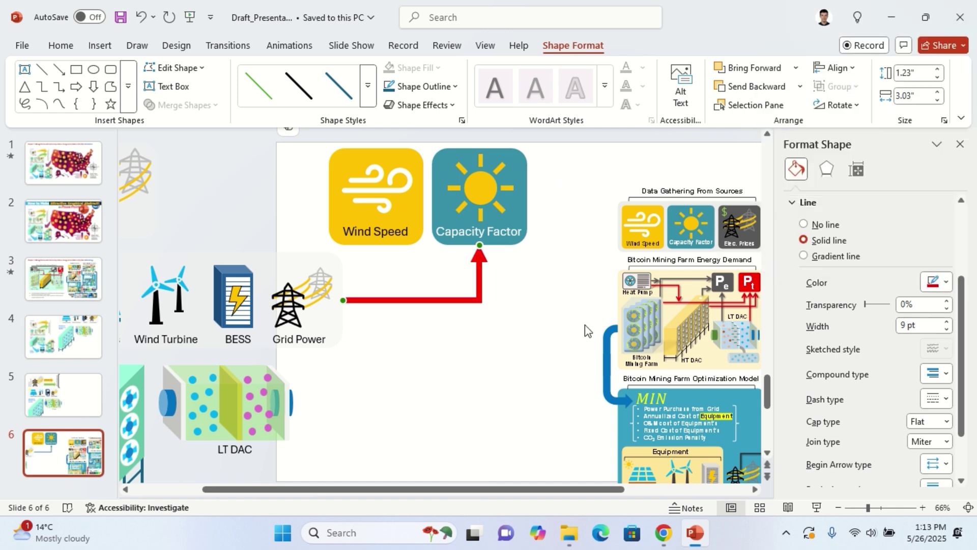
key("Delete")
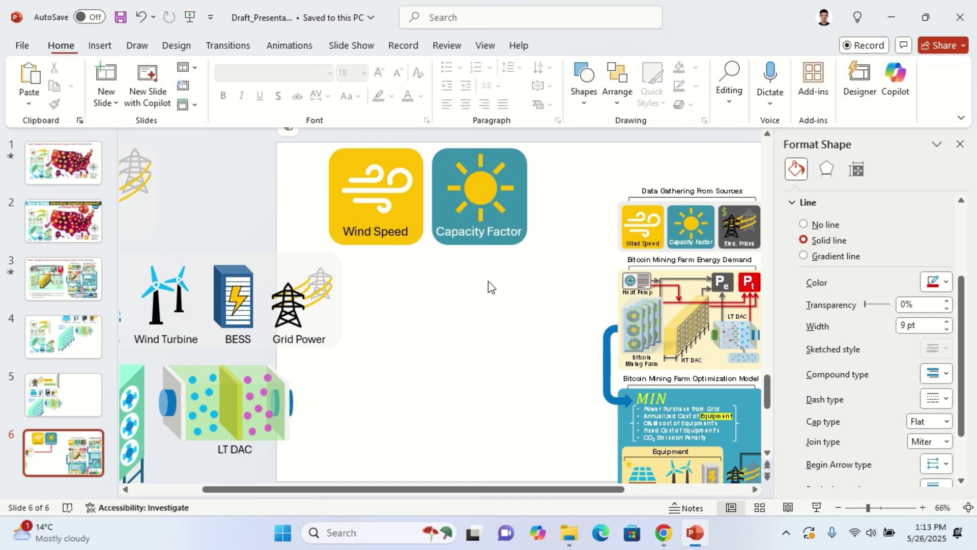
left_click(960, 144)
scroll(942, 297, "down", 1)
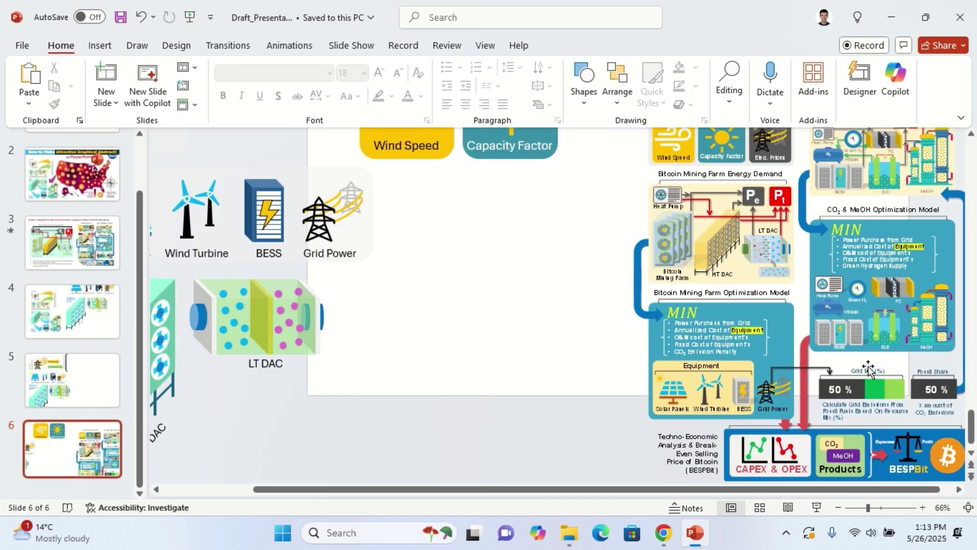
scroll(917, 320, "up", 1)
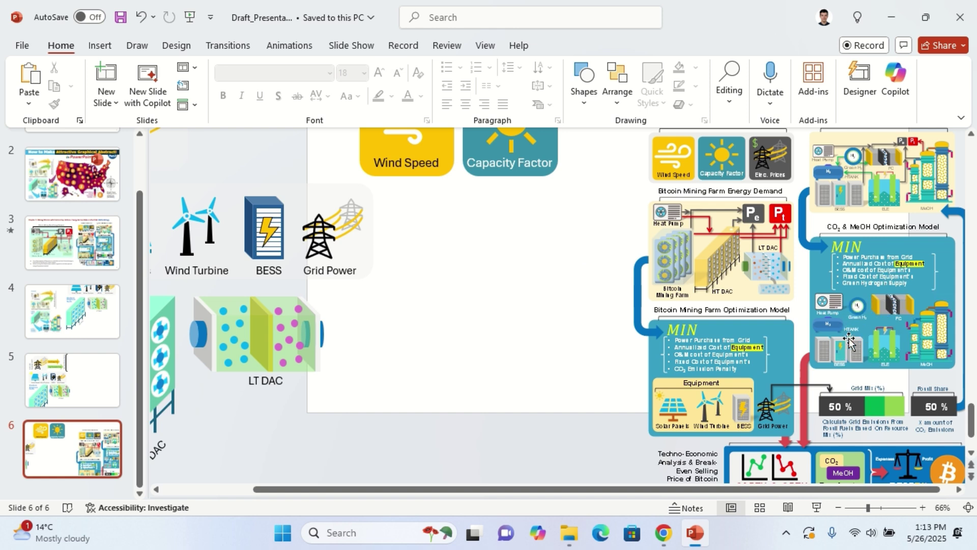
Draw a large rounded rectangle near the centre of the slide
scroll(849, 341, "down", 1)
scroll(478, 300, "up", 2)
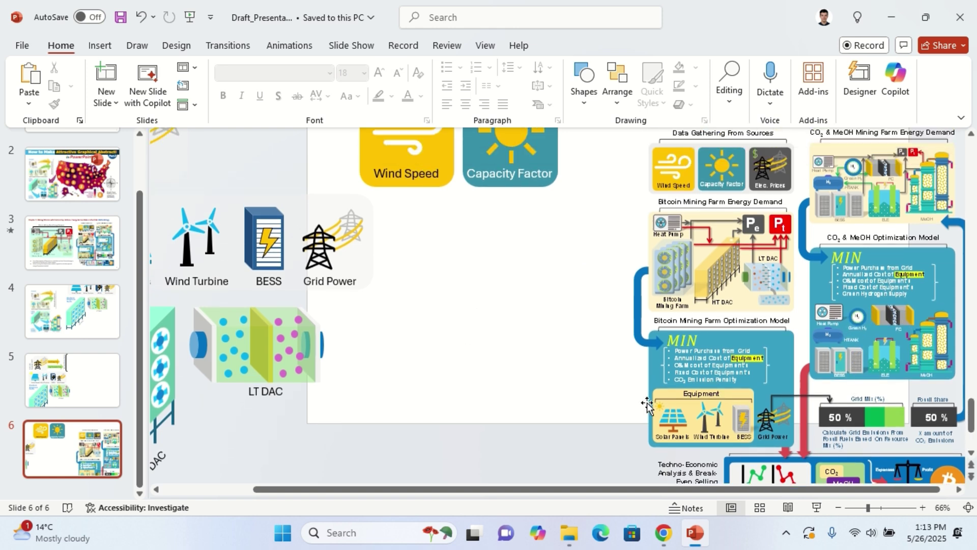
left_click(704, 392)
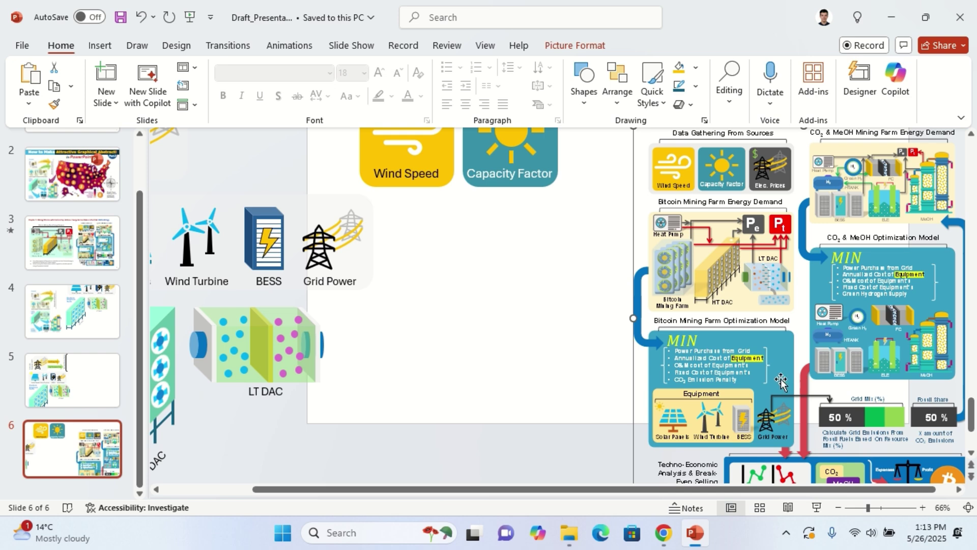
left_click(101, 45)
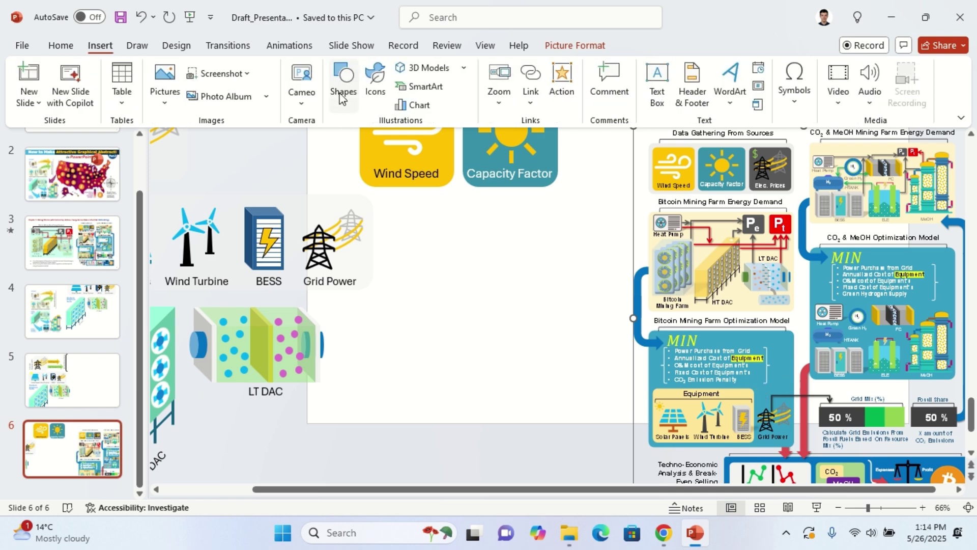
left_click(341, 86)
left_click(392, 146)
left_click_drag(395, 234, 608, 423)
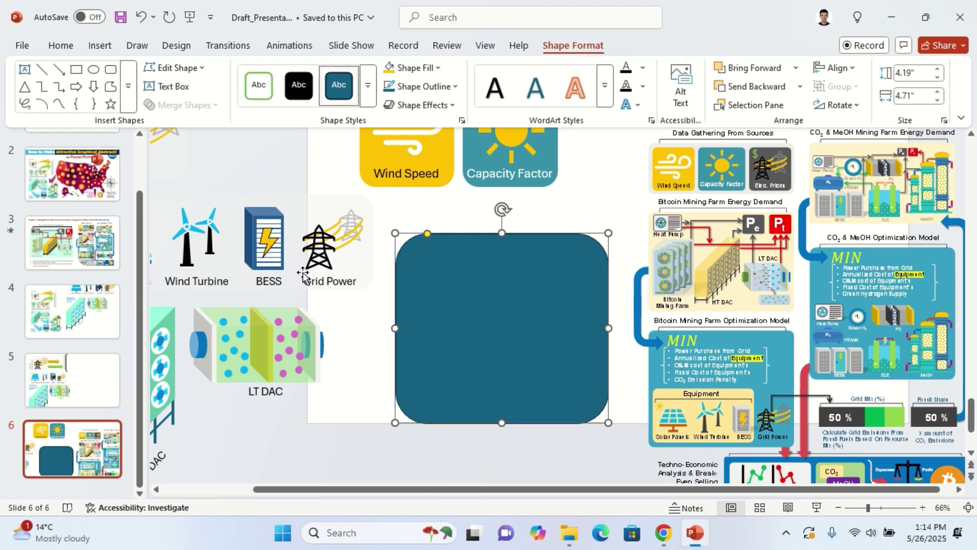
Drag the large diagram picture out to the right of the energy icons
left_click(321, 243)
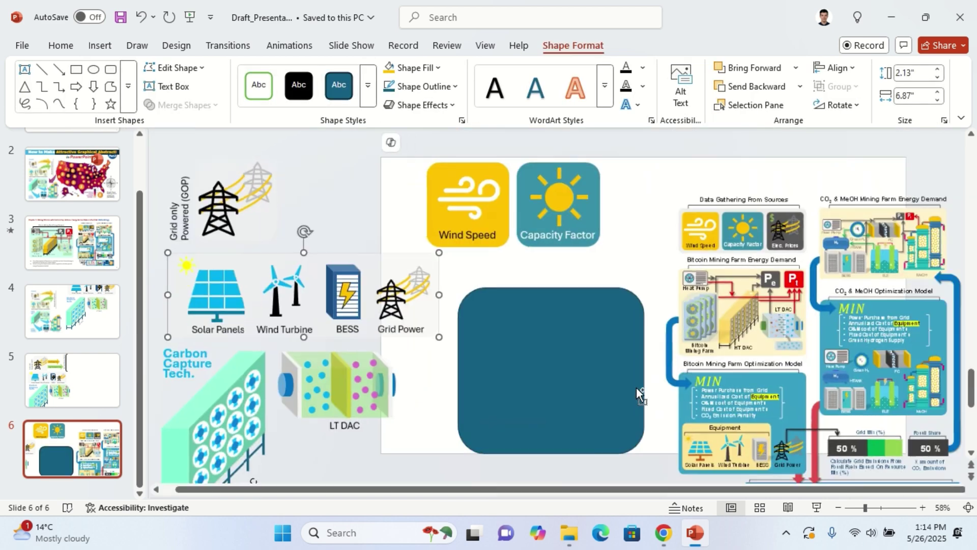
scroll(636, 389, "down", 1, "ctrl")
left_click_drag(157, 249, 471, 374)
left_click(719, 351)
left_click_drag(720, 351, 613, 326)
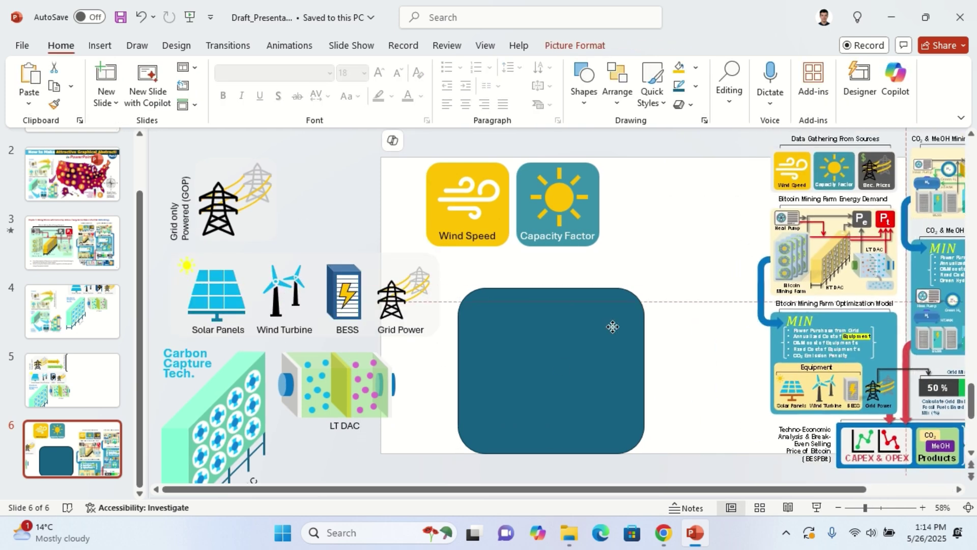
Enlarge and reposition the dark rounded rectangle
left_click(613, 326)
left_click_drag(645, 288, 693, 252)
left_click_drag(678, 452, 712, 472)
left_click_drag(481, 248, 459, 249)
Group the Solar Panels–Grid Power icons and place them on the rectangle's lower part
left_click(294, 303)
left_click_drag(287, 298, 357, 299)
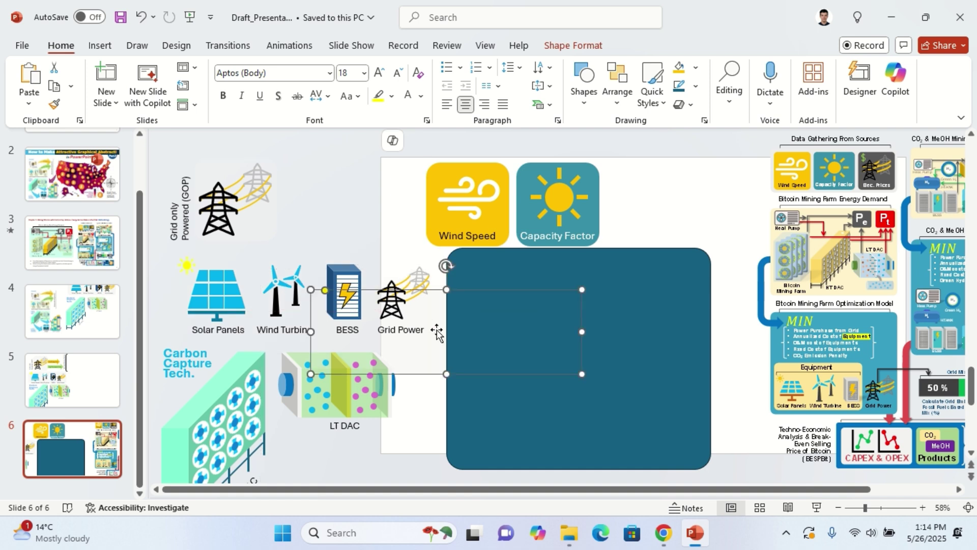
left_click(160, 351)
left_click(444, 359)
left_click_drag(474, 366, 134, 261)
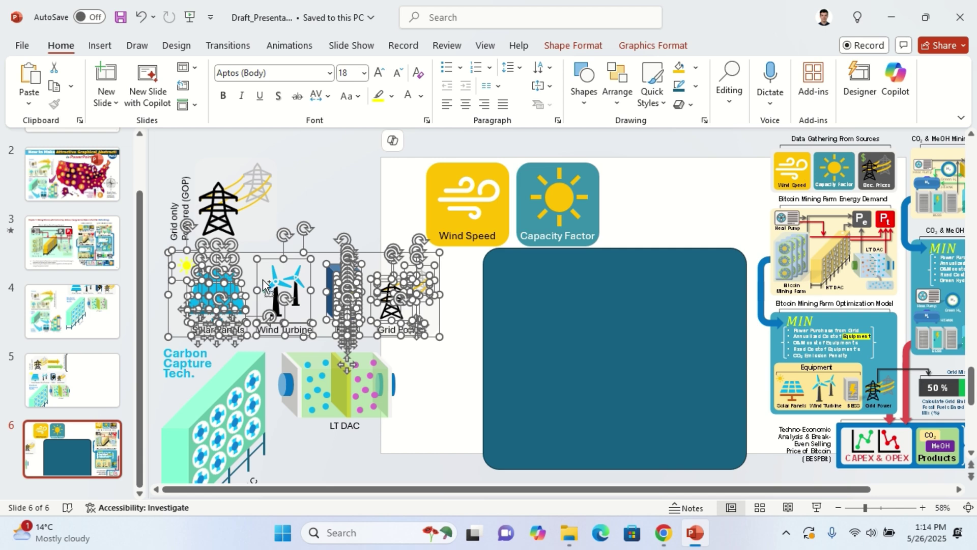
key("ctrl+g")
left_click_drag(263, 285, 594, 391)
Send the dark rectangle behind the icon group
left_click(617, 306)
right_click(613, 307)
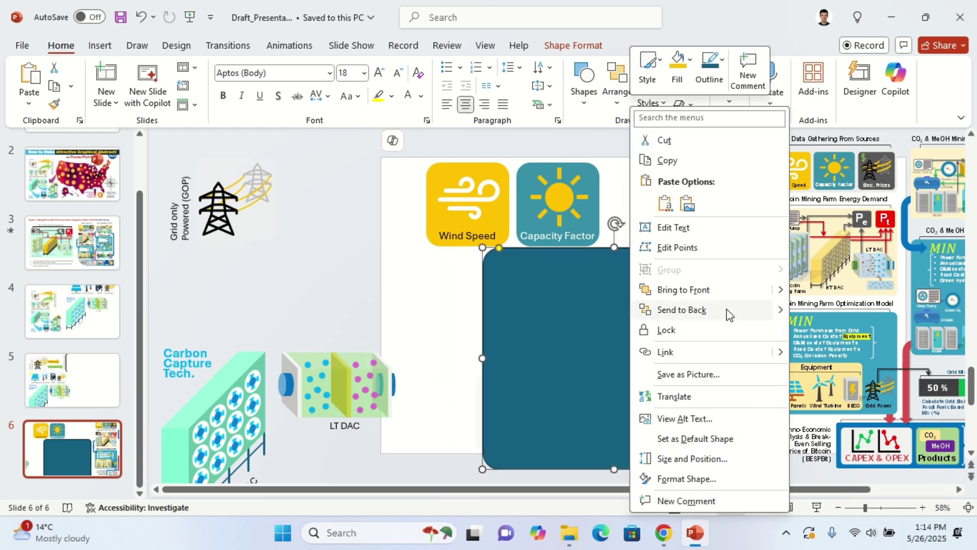
left_click(729, 311)
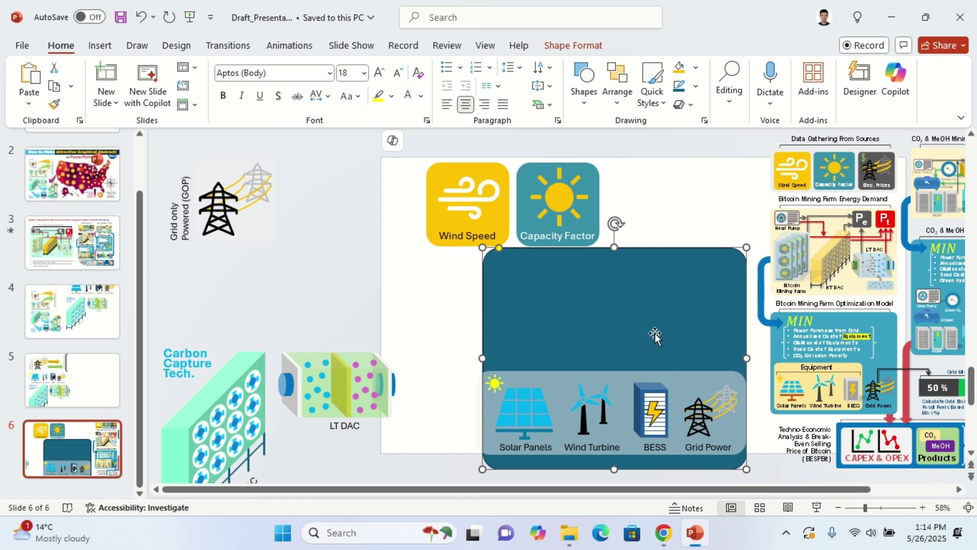
Move the Wind Speed and Capacity Factor tiles off the slide
left_click(652, 189)
left_click_drag(633, 146, 412, 280)
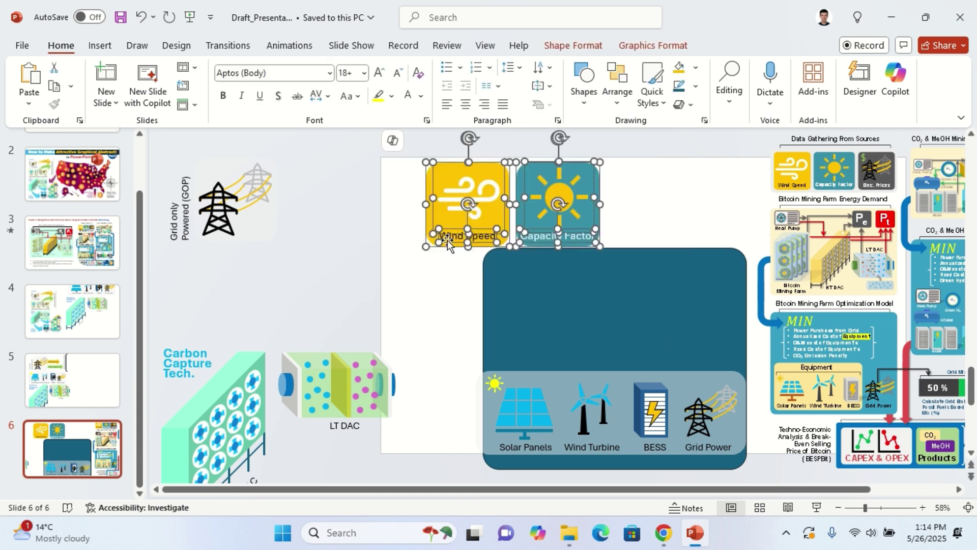
left_click_drag(431, 226, 163, 318)
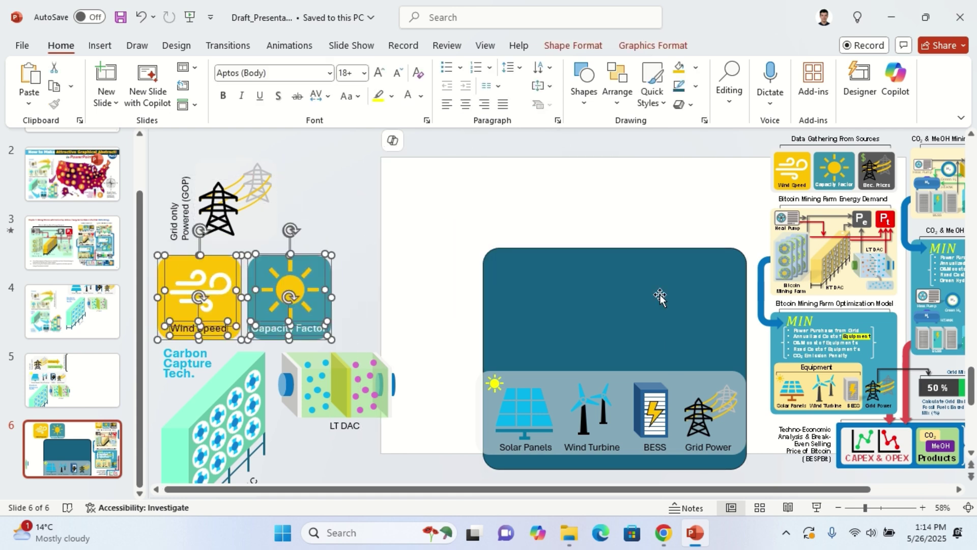
left_click(533, 278)
Enlarge the dark panel from its top-left corner, nudge it into place, and soften its corner rounding
left_click_drag(482, 248, 463, 235)
left_click_drag(551, 273, 552, 268)
left_click_drag(461, 227, 457, 218)
left_click_drag(517, 262, 525, 264)
key("Up")
key("Down")
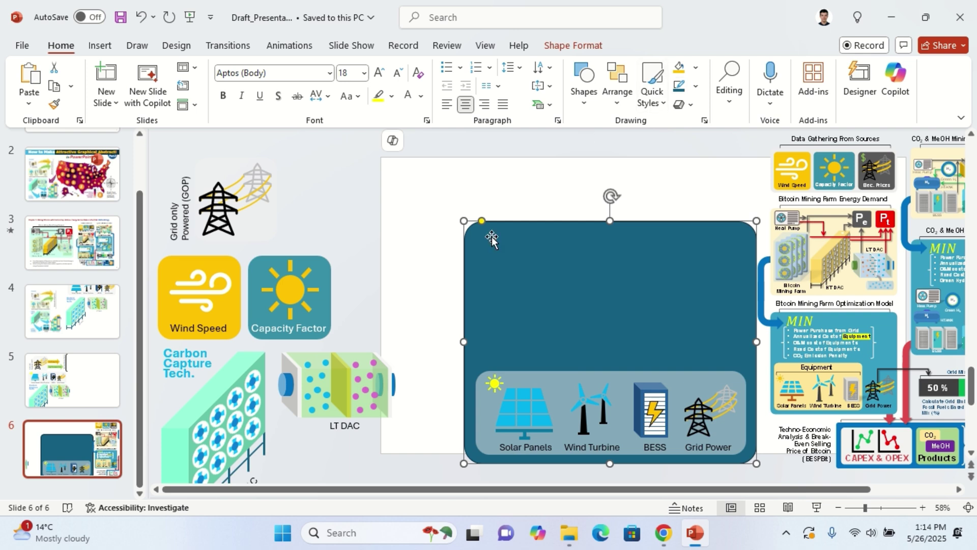
mouse_move(481, 221)
left_mouse_down()
mouse_move(473, 225)
mouse_move(590, 236)
mouse_move(476, 228)
left_mouse_up()
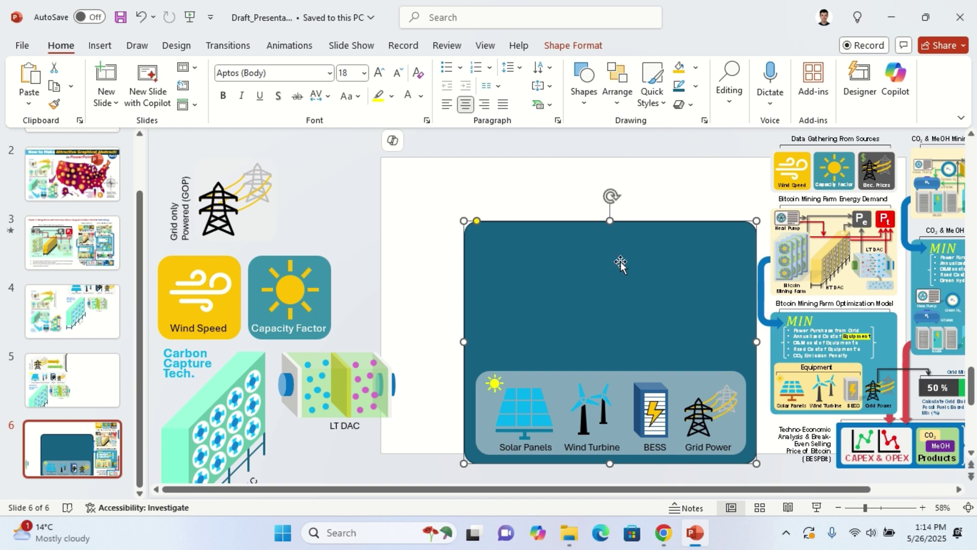
Eyedrop the diagram's light blue into the large rectangle and the Equipment yellow into the bottom panel
left_click(695, 67)
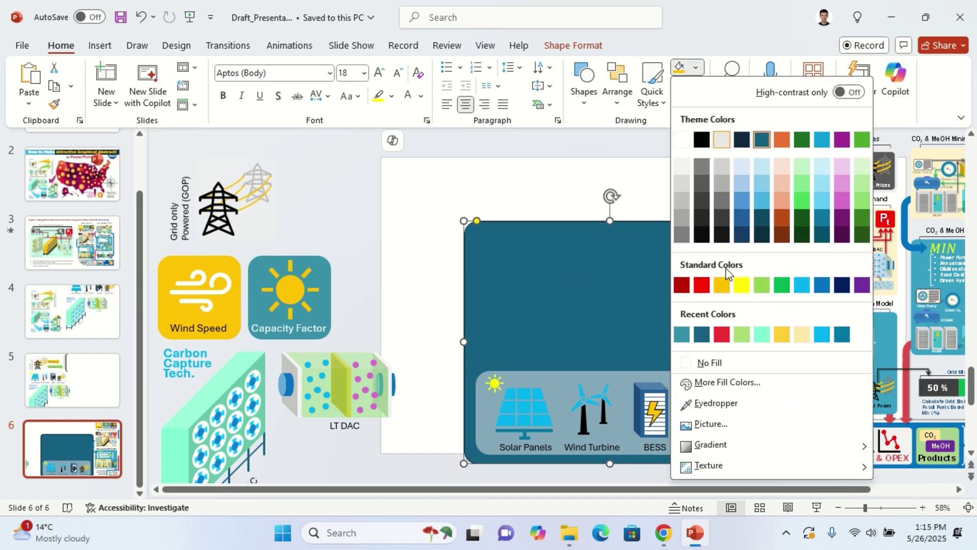
left_click(716, 402)
left_click(896, 318)
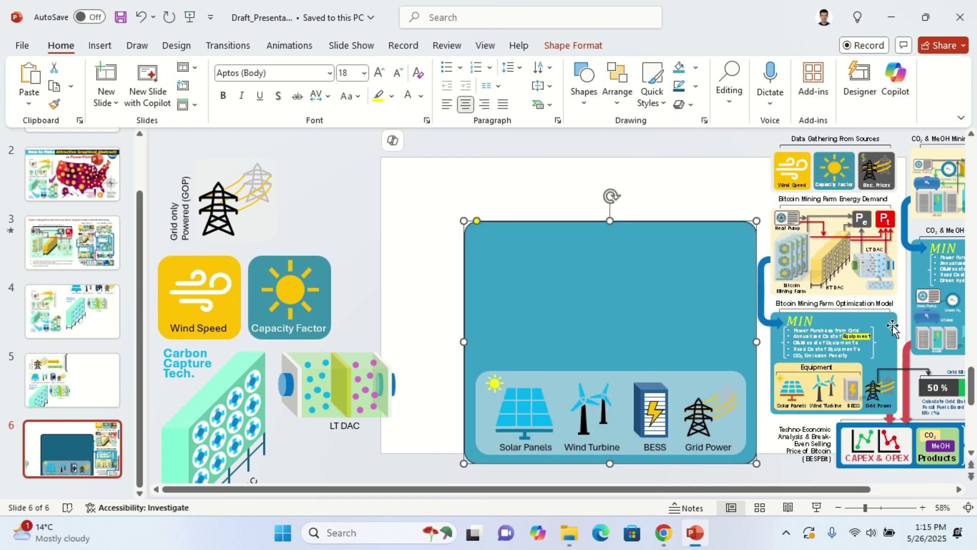
left_click(721, 379)
left_click(708, 377)
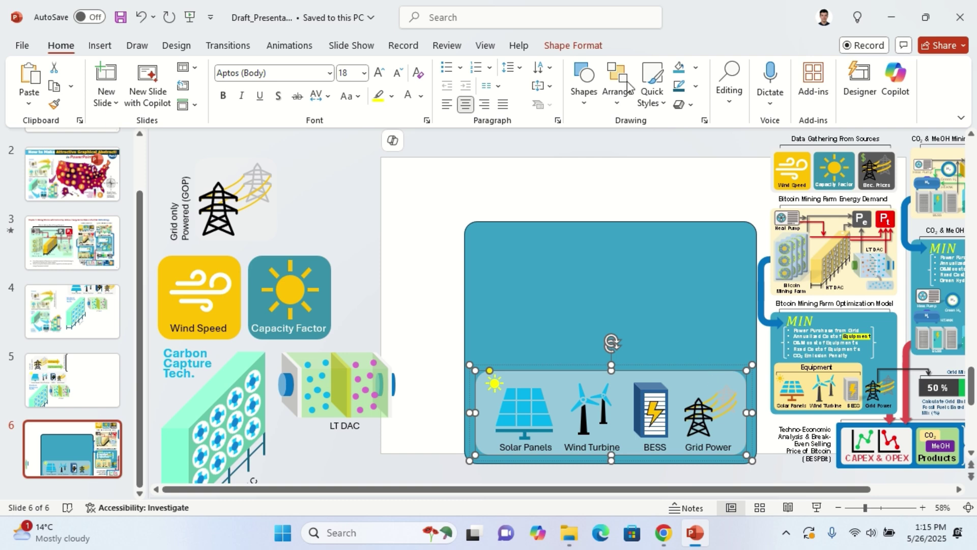
left_click(695, 68)
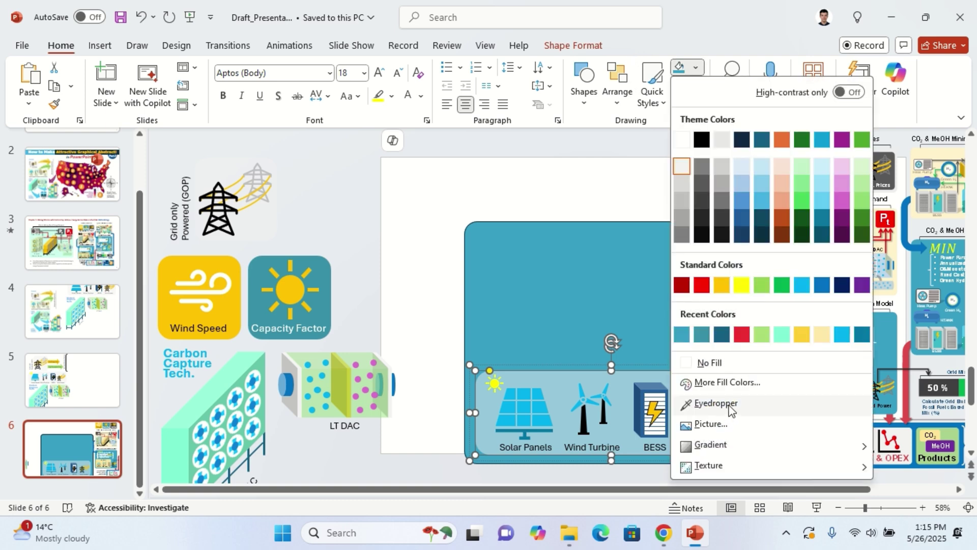
left_click(716, 403)
left_click(843, 378)
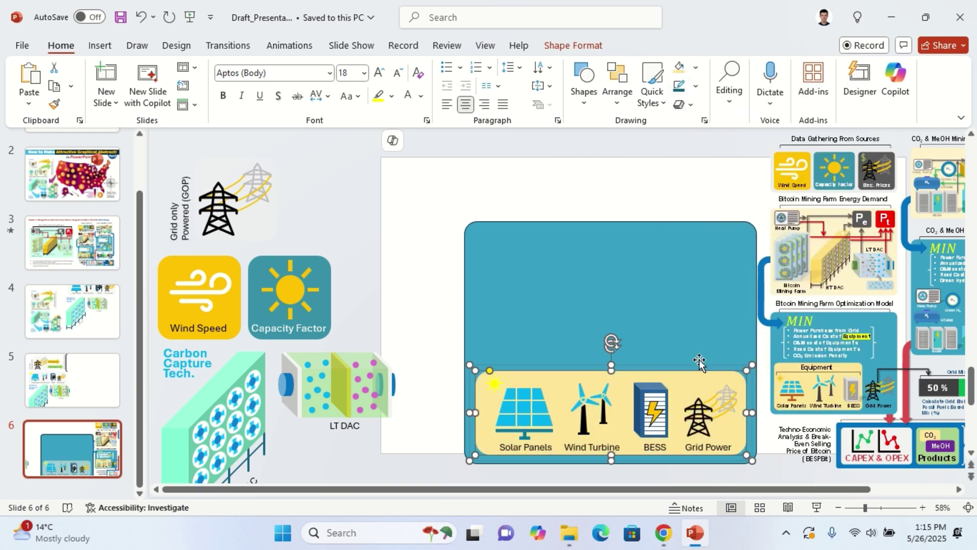
Narrow the bottom panel so Grid Power sits outside it
left_click(657, 317)
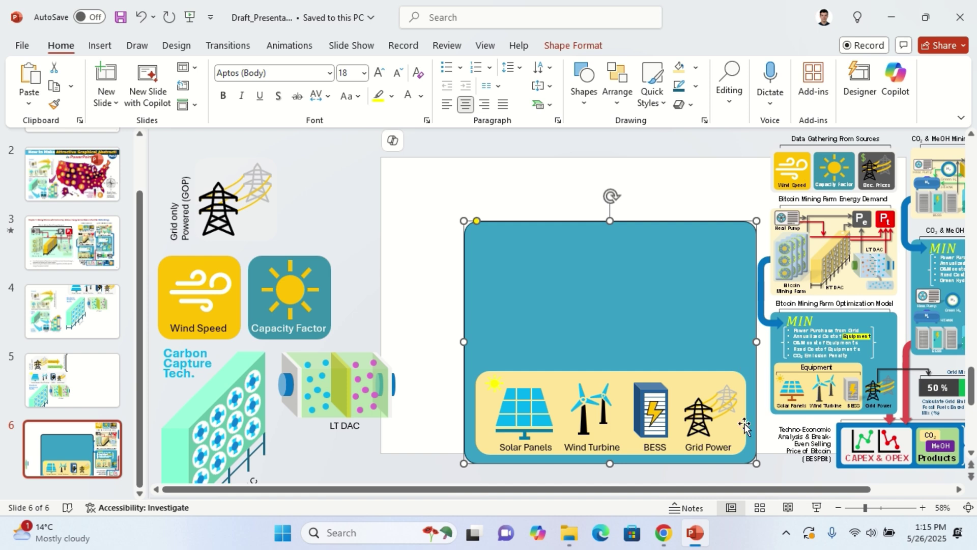
left_click(744, 432)
left_click_drag(746, 415, 677, 420)
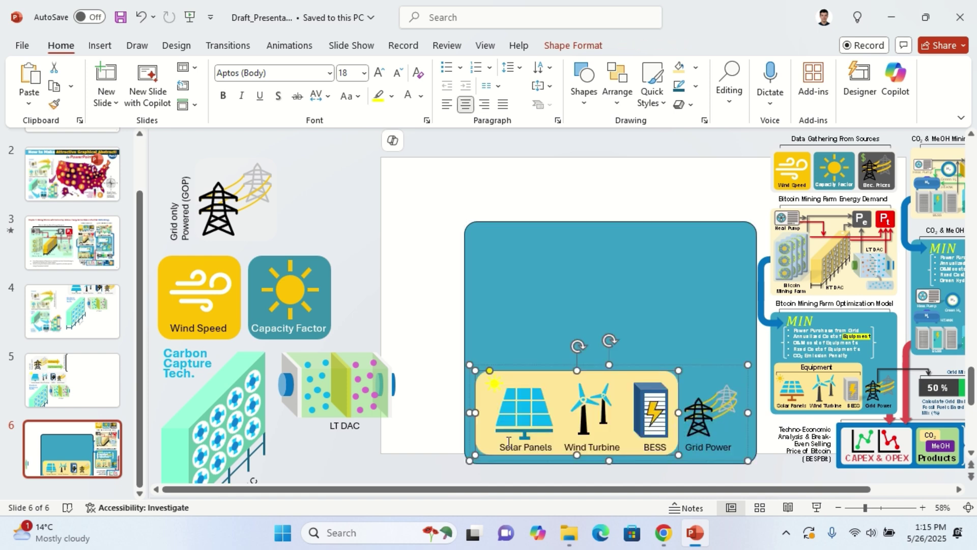
left_click(426, 361)
Fill the narrowed bottom panel light green
left_click(632, 380)
left_click(696, 67)
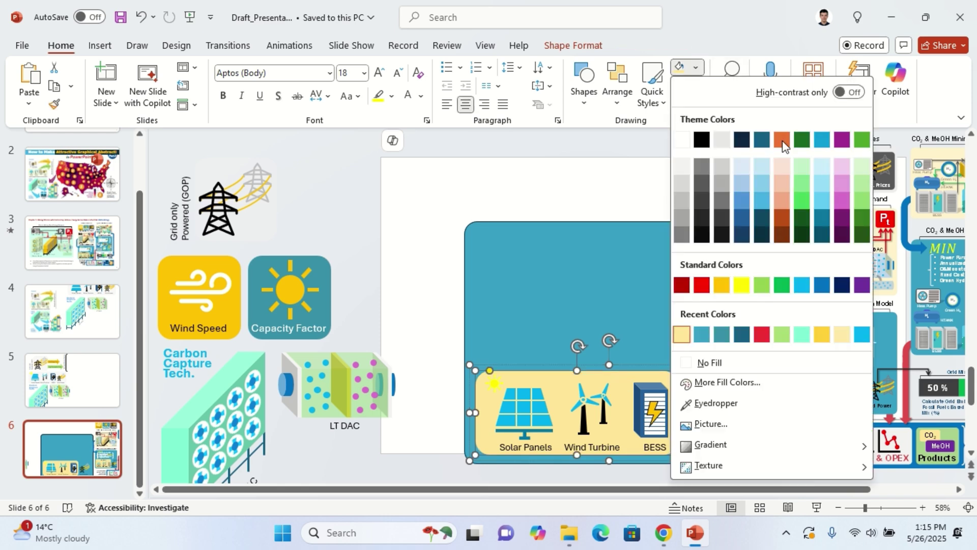
left_click(863, 169)
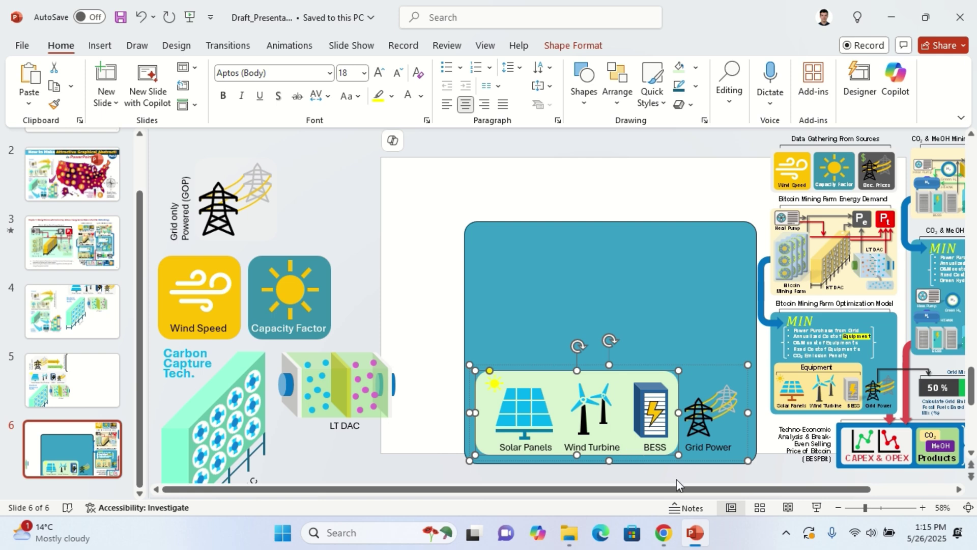
left_click(705, 120)
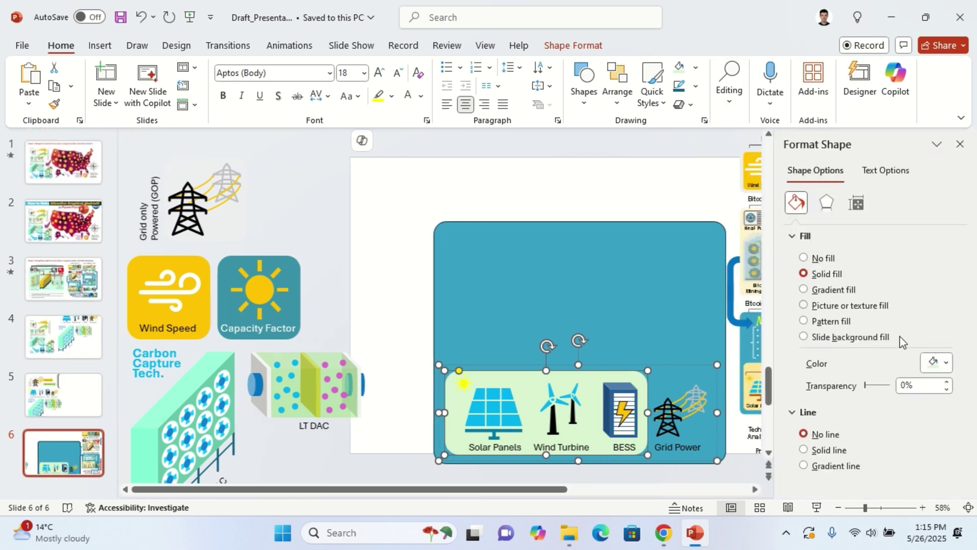
left_click(961, 145)
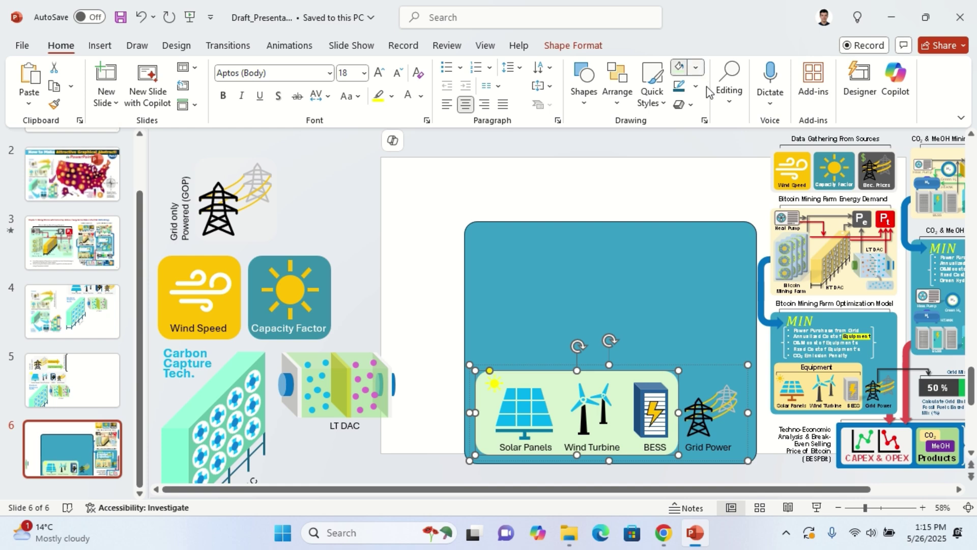
left_click(696, 67)
left_click(863, 189)
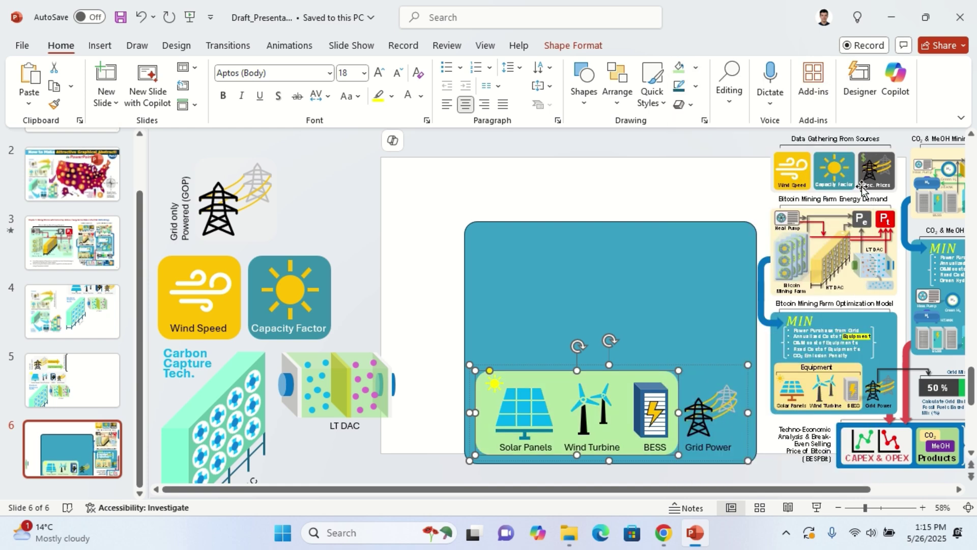
left_click(698, 256)
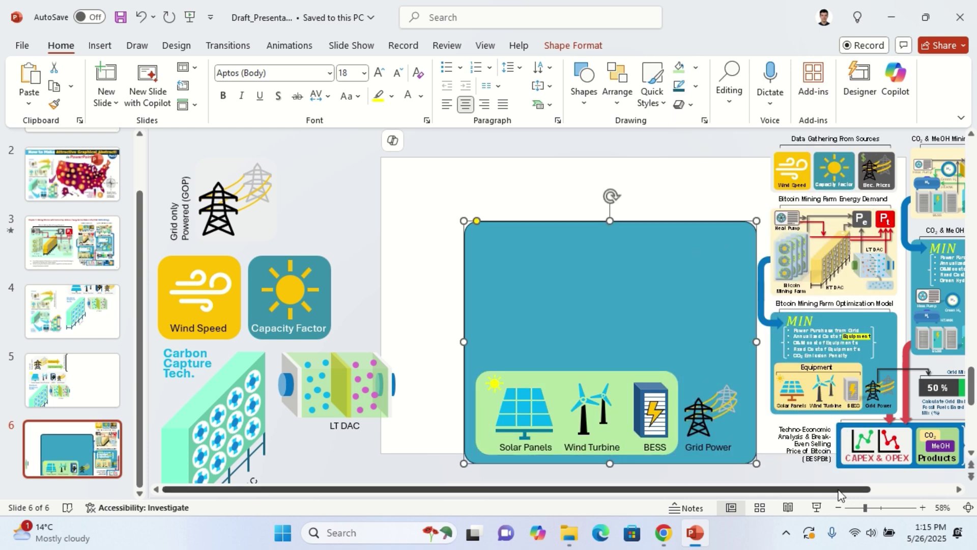
Separate the blue backing panel from its icons and delete it
left_click_drag(837, 489, 911, 489)
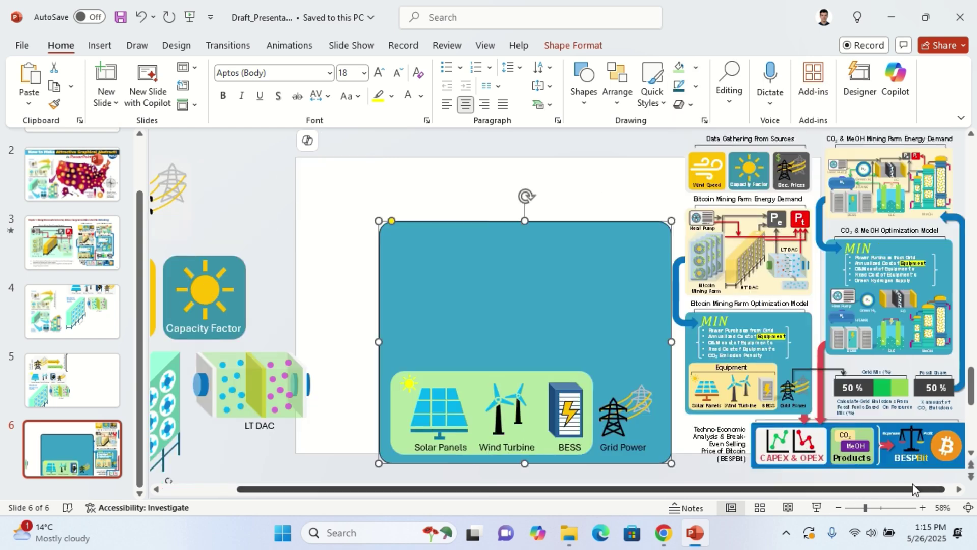
left_click(912, 333)
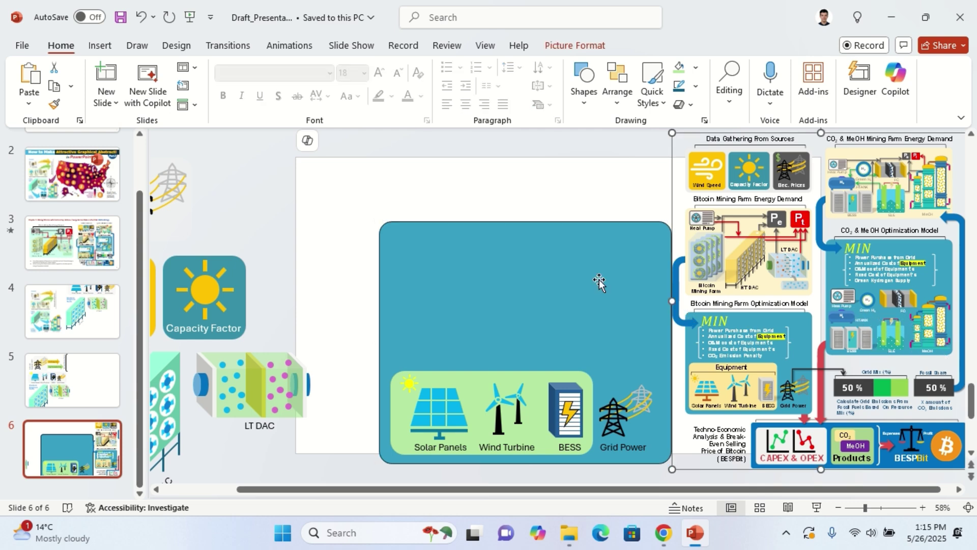
left_click_drag(336, 193, 703, 470)
scroll(682, 391, "down", 3)
left_click_drag(551, 386, 422, 411)
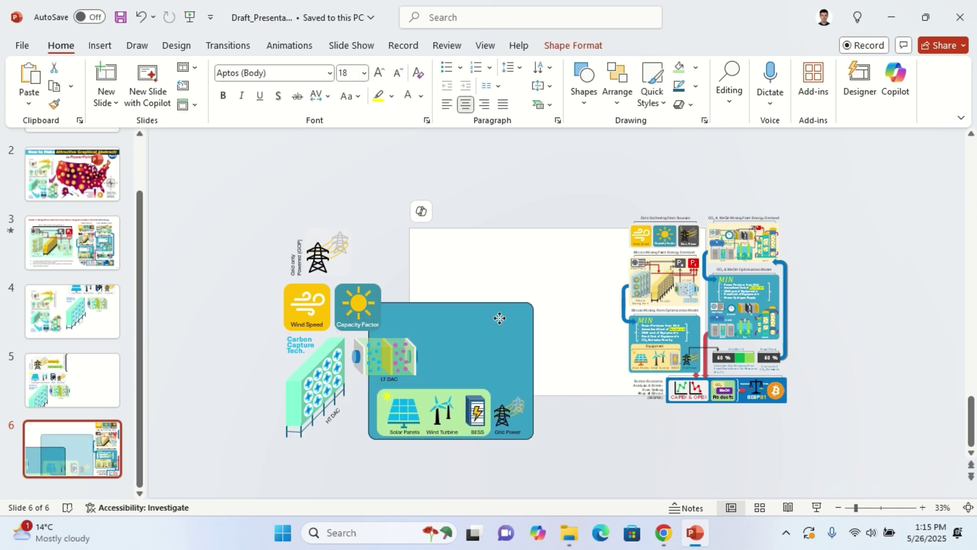
left_click_drag(499, 318, 541, 275)
key("Delete")
Select the reference graphic on the right and scroll to view it
left_click(712, 265)
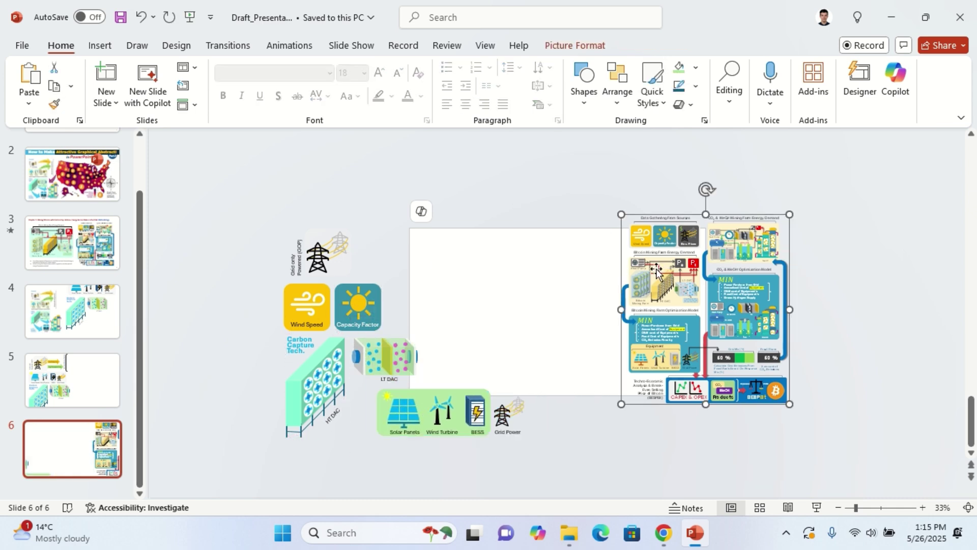
scroll(636, 265, "up", 5)
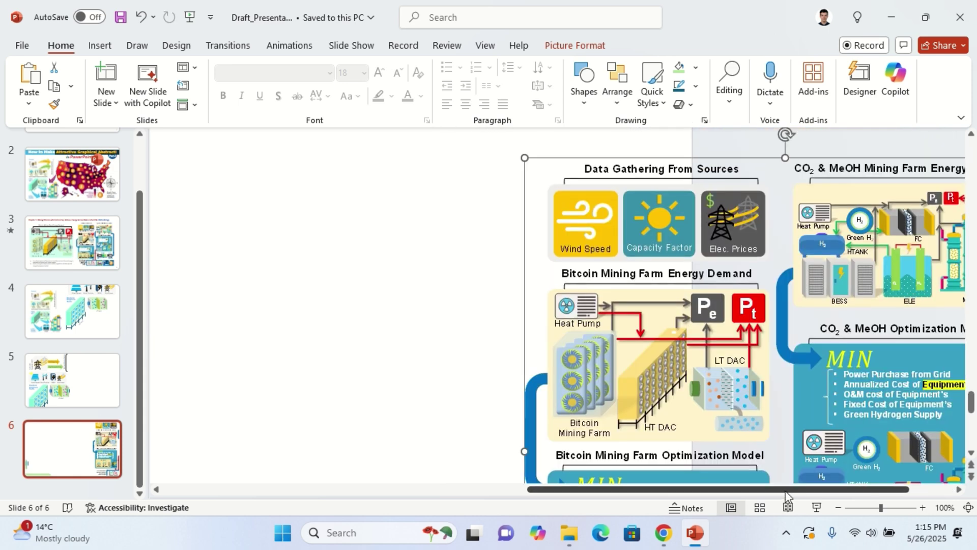
left_click_drag(761, 489, 676, 490)
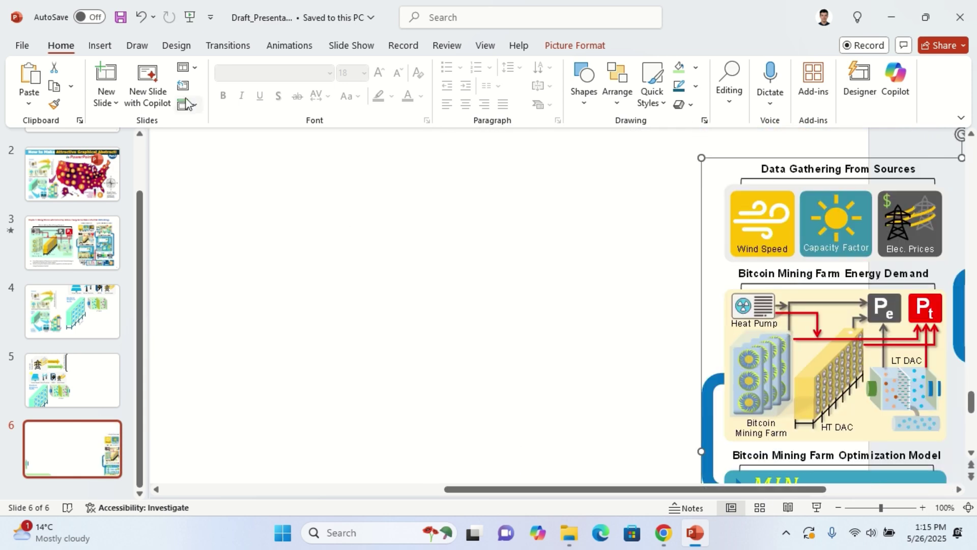
Draw a rounded rectangle filled with light grey sampled from the reference graphic
left_click(99, 46)
left_click(343, 81)
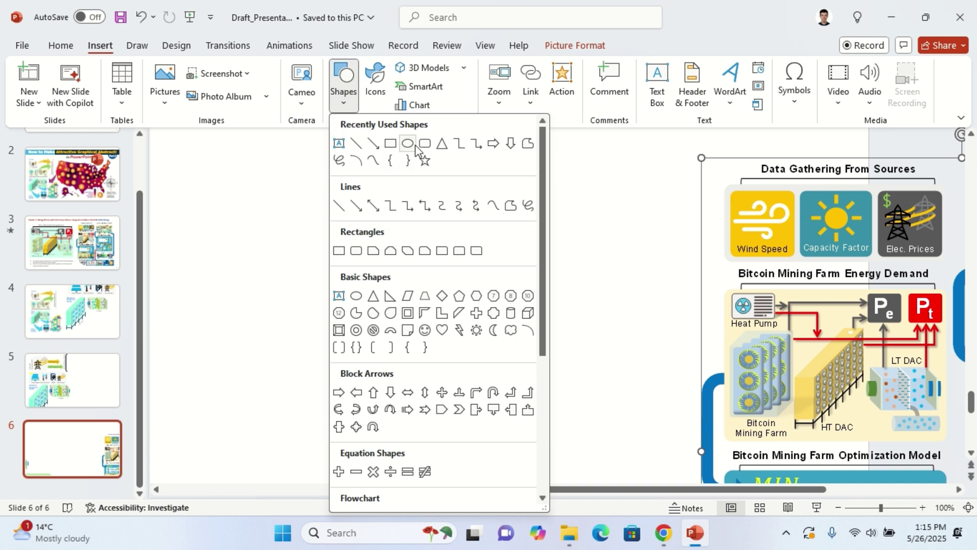
left_click(357, 238)
mouse_move(265, 177)
left_mouse_down()
mouse_move(477, 395)
mouse_move(635, 414)
mouse_move(641, 426)
mouse_move(238, 170)
left_mouse_up()
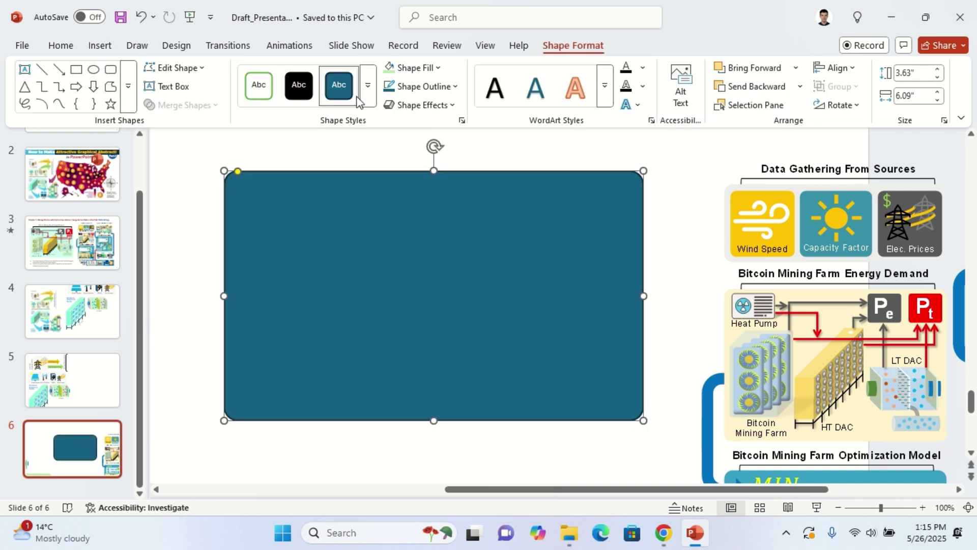
left_click(438, 67)
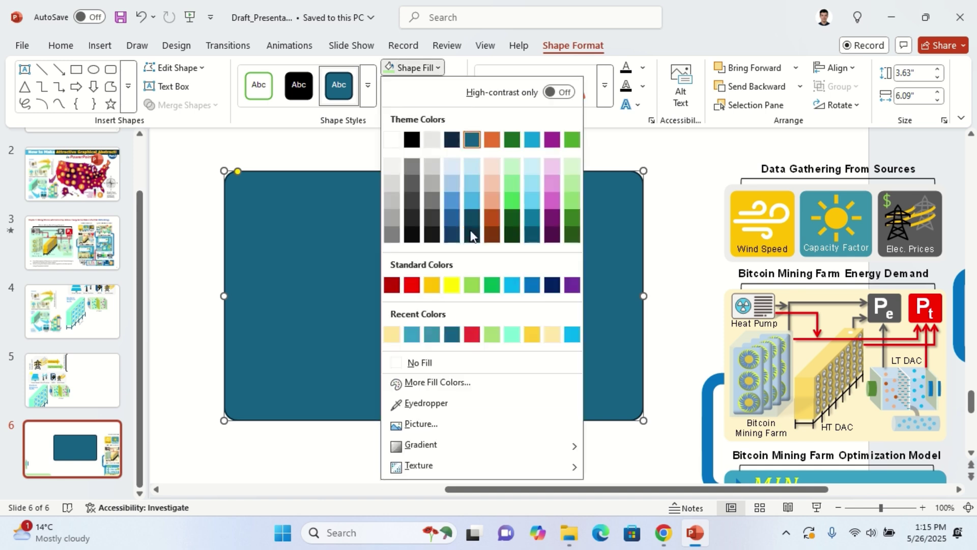
left_click(430, 402)
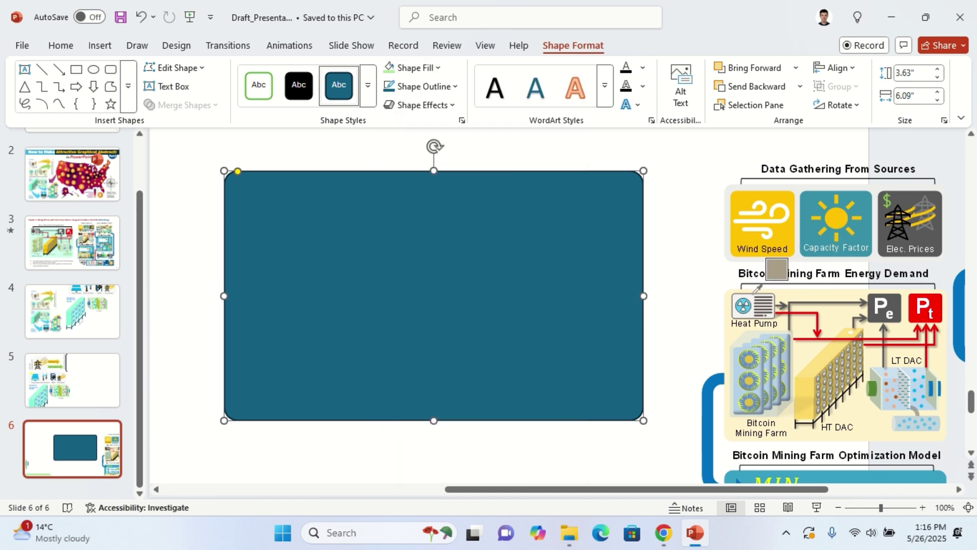
left_click(776, 268)
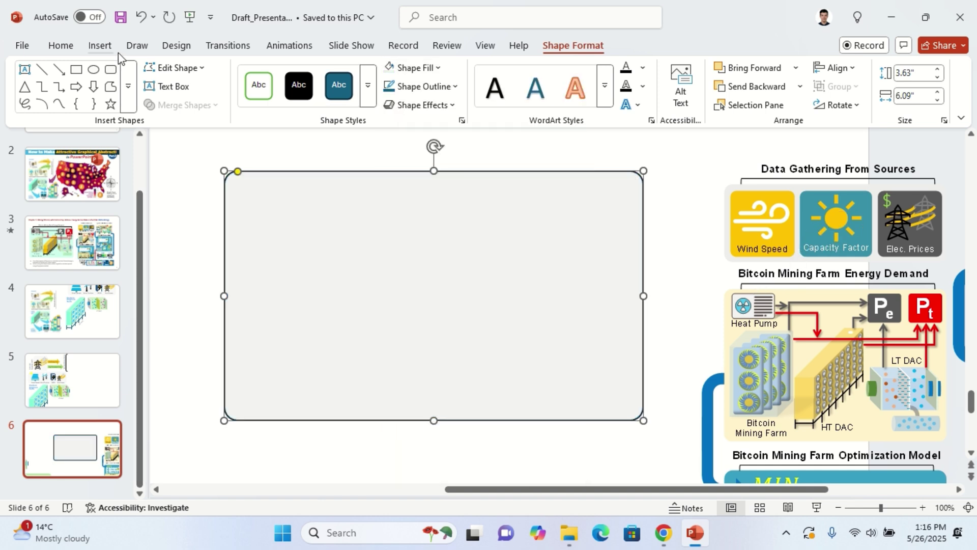
Add a 2.88-inch circle in the panel, filled light blue from the Heat Pump icon
left_click(94, 73)
left_click(184, 180)
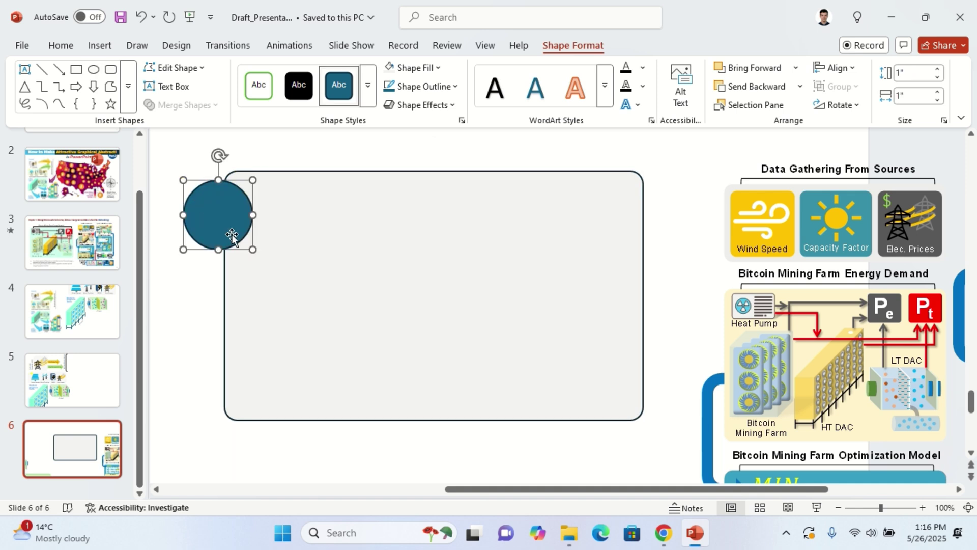
left_click_drag(253, 249, 382, 361)
left_click_drag(282, 271, 349, 288)
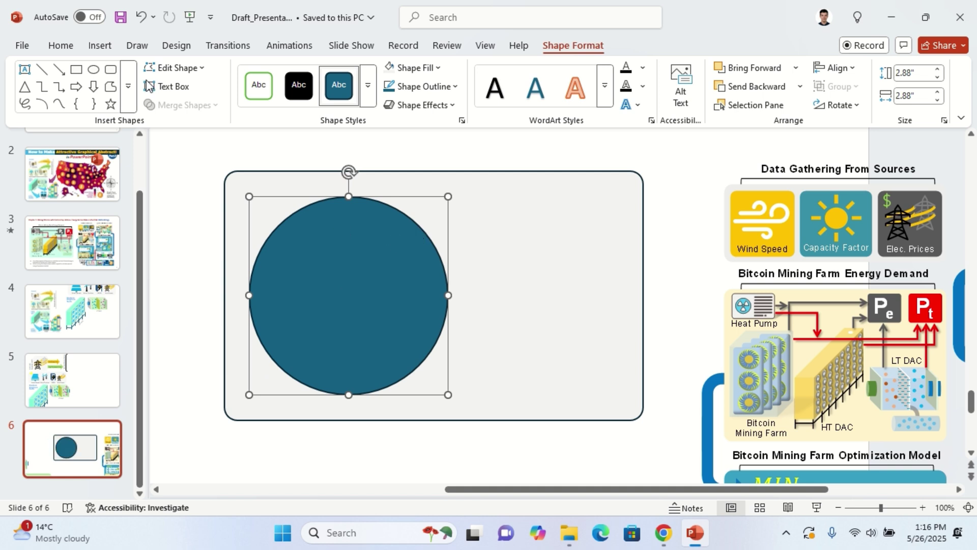
left_click(105, 48)
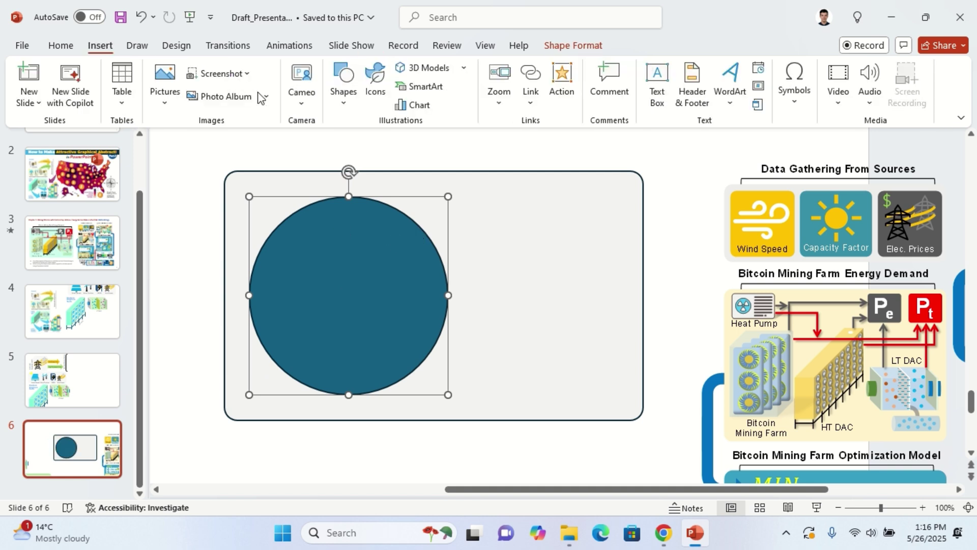
left_click(344, 87)
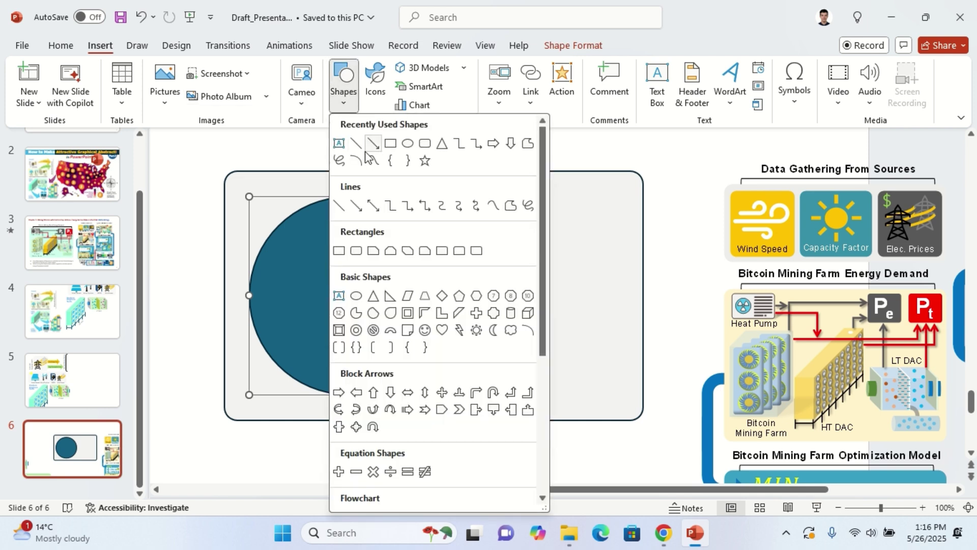
left_click(219, 174)
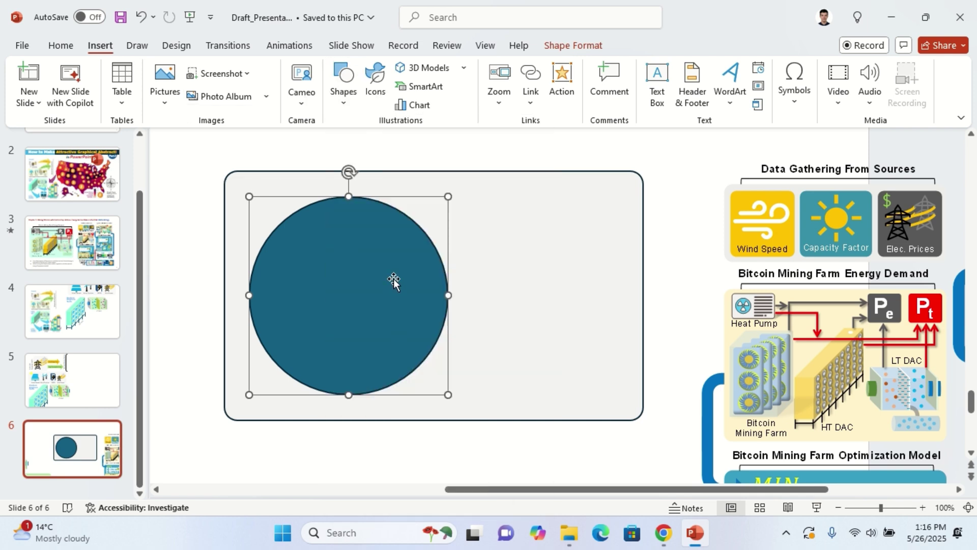
left_click(573, 47)
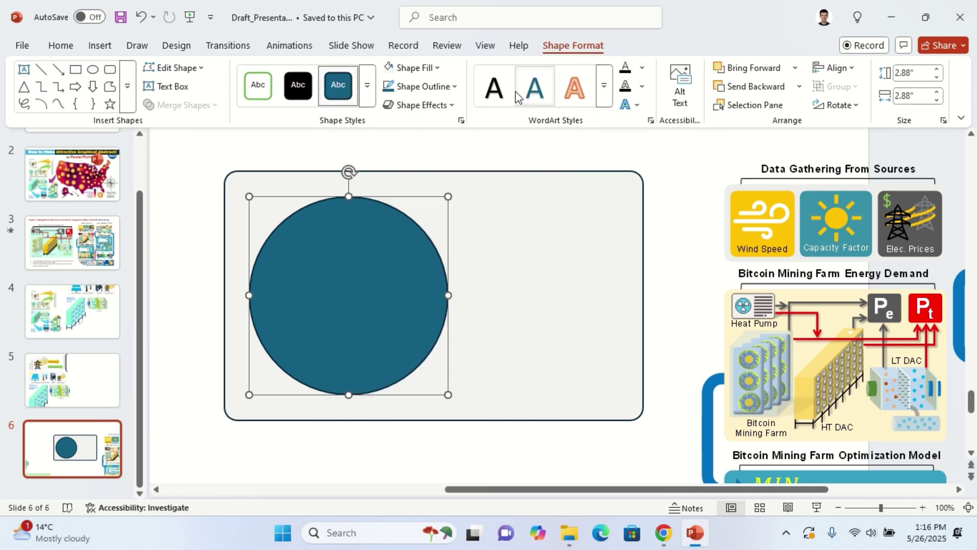
left_click(437, 69)
left_click(441, 401)
left_click(758, 298)
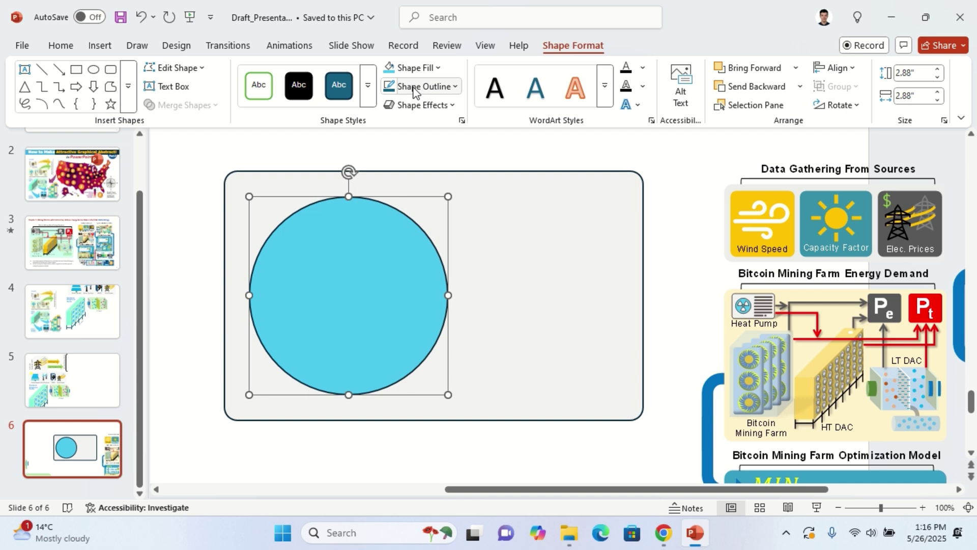
Copy the blue circle, shrink the copy and fill it grey
left_click_drag(344, 286, 517, 289)
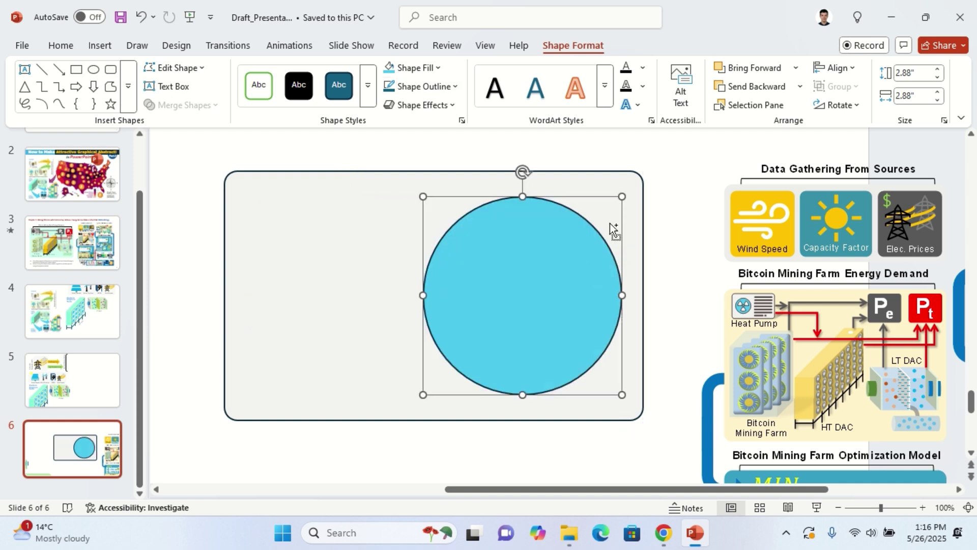
key("ctrl+z")
left_click_drag(341, 283, 504, 291)
left_click_drag(611, 192, 357, 299)
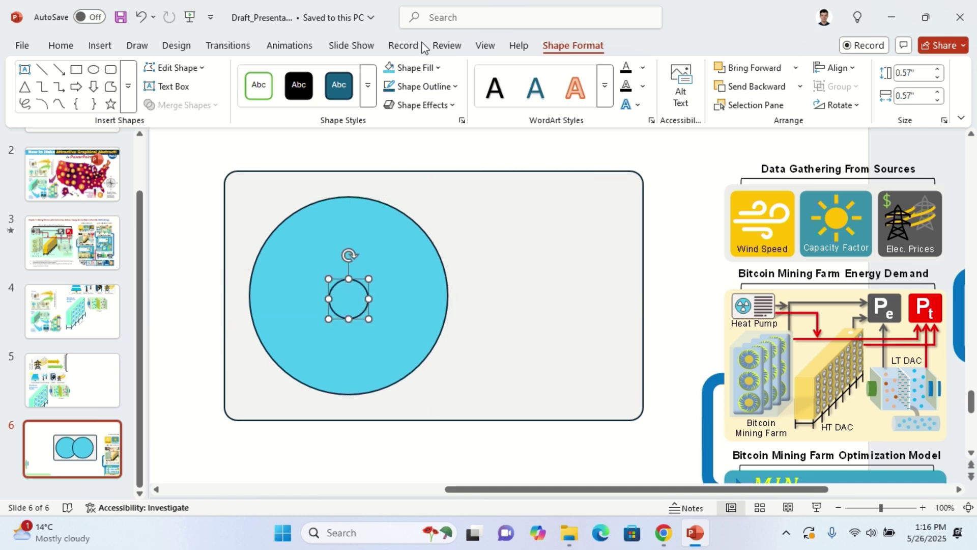
left_click(423, 71)
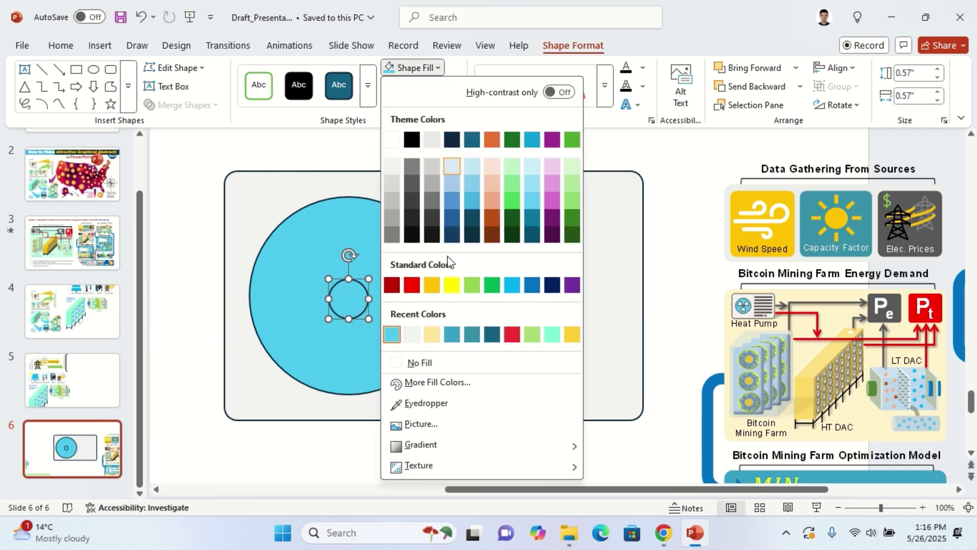
left_click(412, 166)
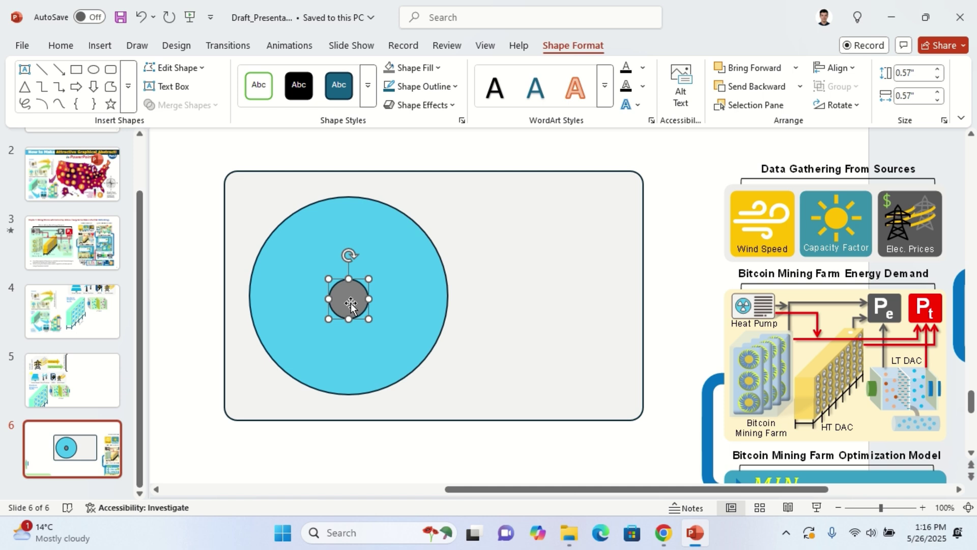
Centre the small grey circle inside the blue one, both vertically and horizontally
left_click(418, 288, "shift")
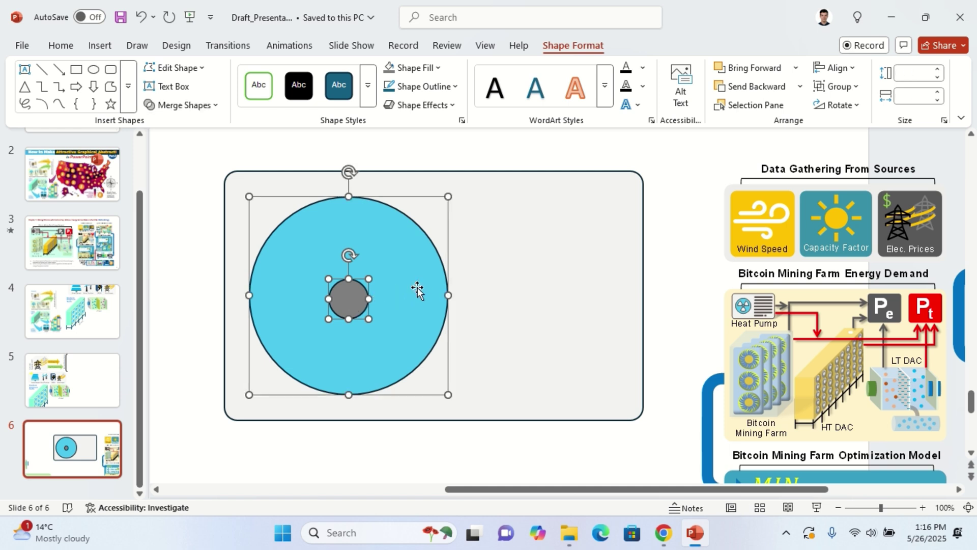
left_click(825, 71)
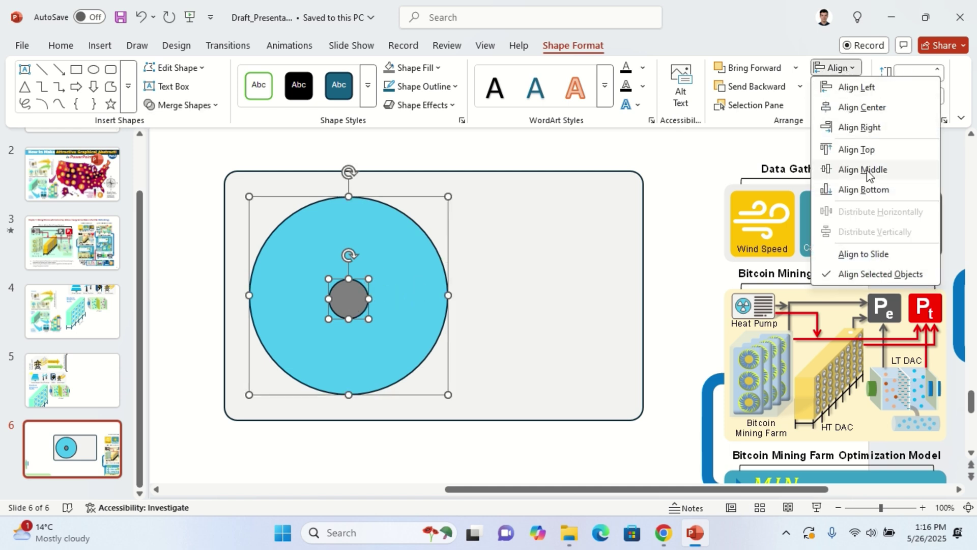
left_click(868, 176)
left_click(835, 67)
left_click(851, 108)
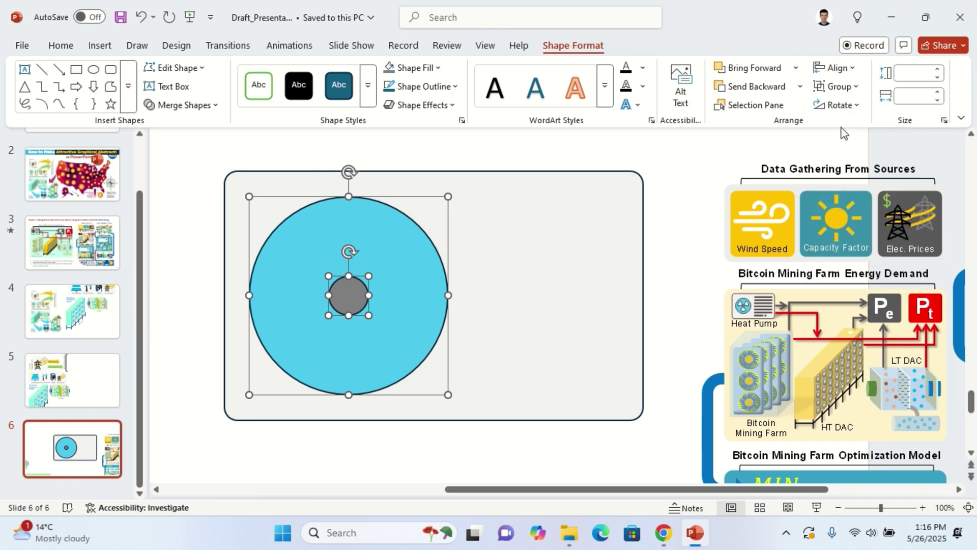
Insert a radiation warning icon, size it to 2.47 inches and place it right in the panel
left_click(128, 87)
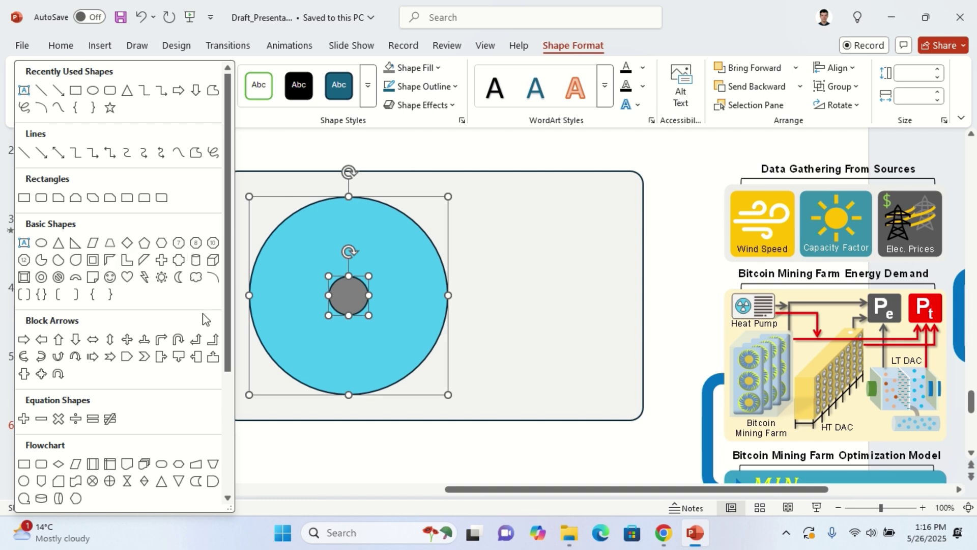
left_click(369, 154)
left_click(96, 49)
left_click(376, 78)
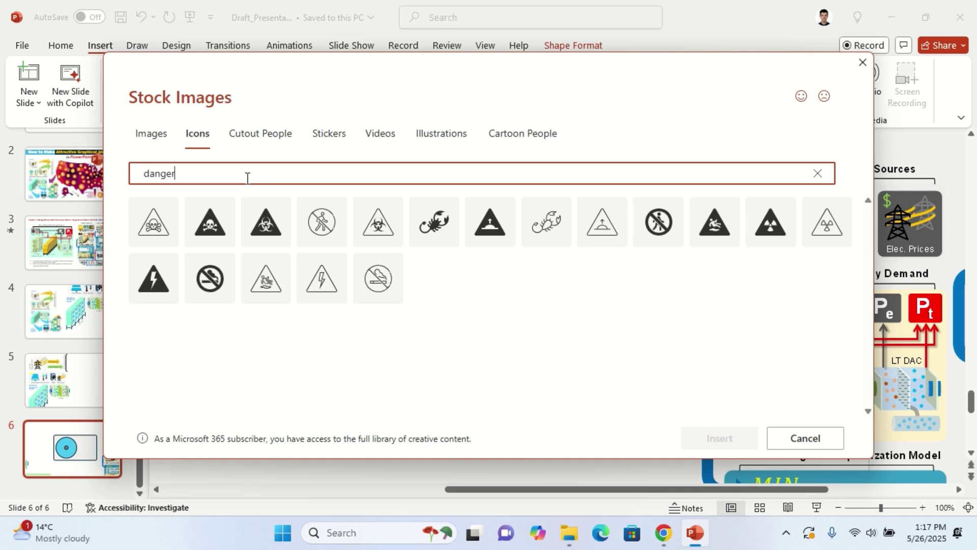
left_click(758, 227)
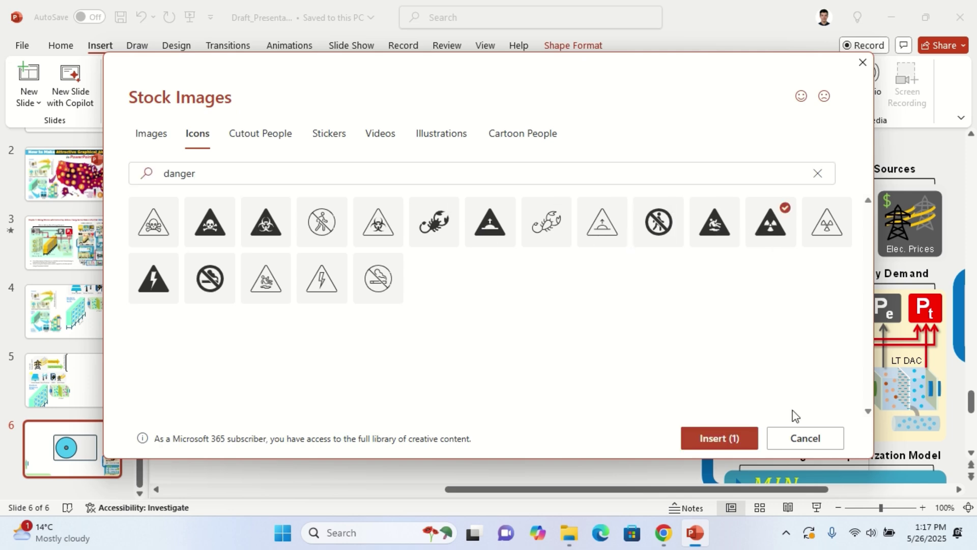
left_click(703, 444)
left_click_drag(446, 349, 548, 448)
left_click_drag(543, 371, 652, 311)
Copy the large blue circle over the radiation icon
left_click(399, 350)
left_click_drag(398, 349, 615, 349)
left_click(646, 374)
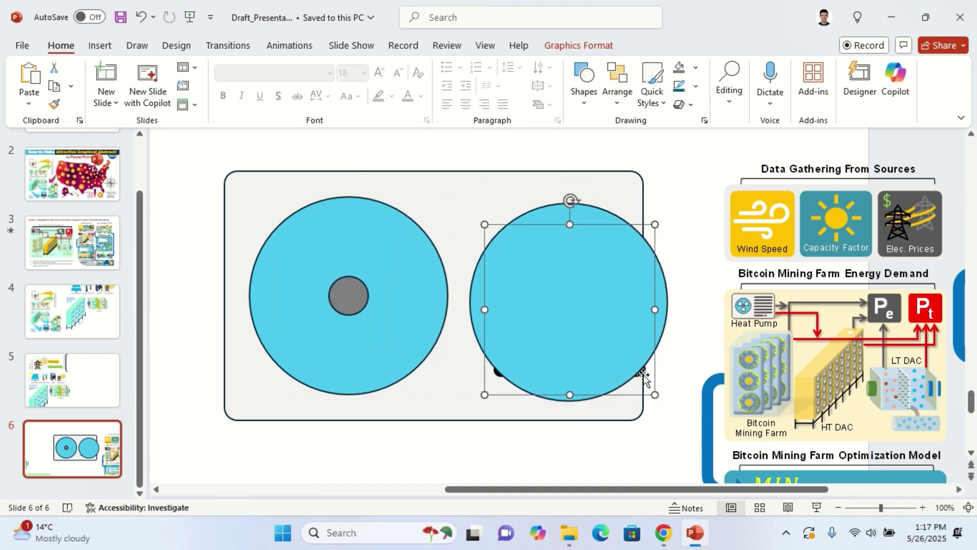
Bring the radiation icon in front of the blue circle and raise it inside
right_click(655, 396)
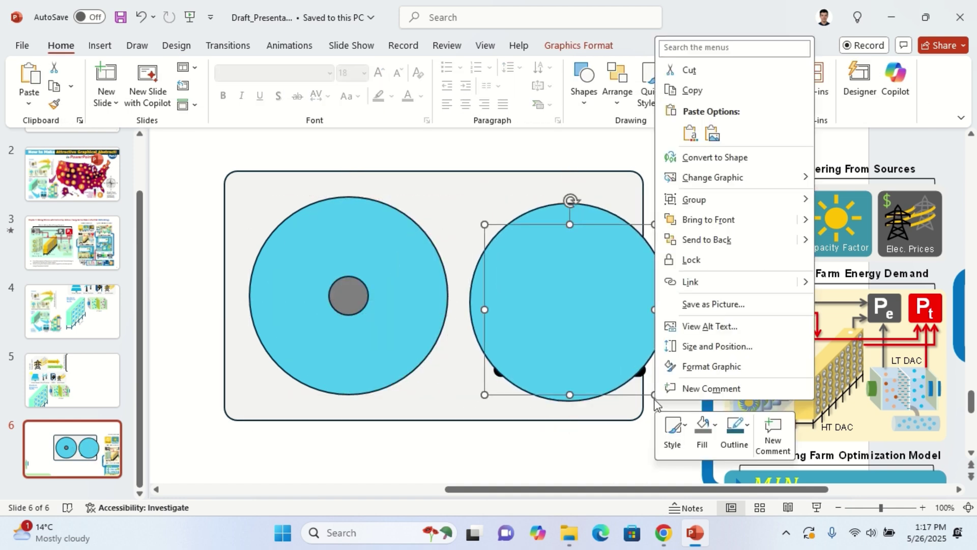
left_click(711, 236)
left_click_drag(568, 318, 568, 293)
left_click(665, 306, "shift")
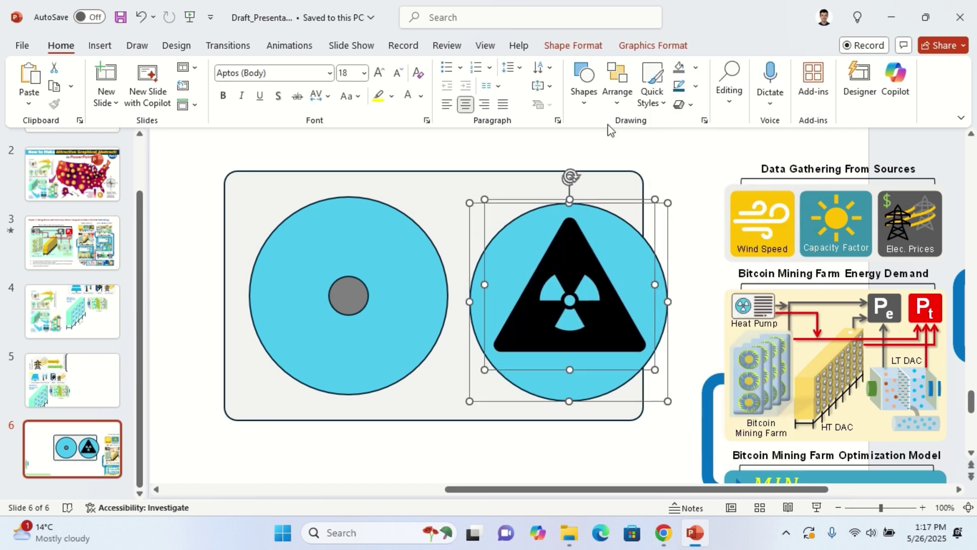
left_click(650, 47)
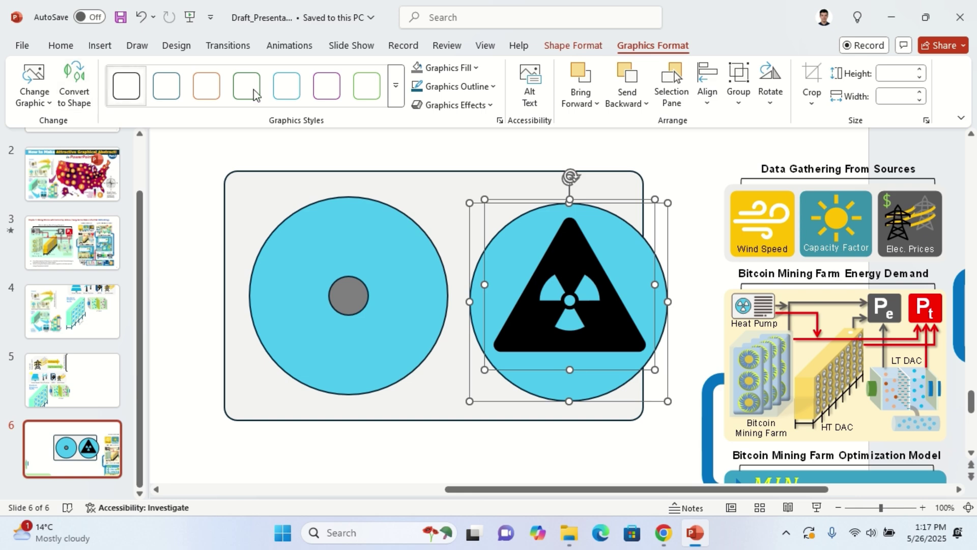
left_click(676, 196)
left_click(582, 262)
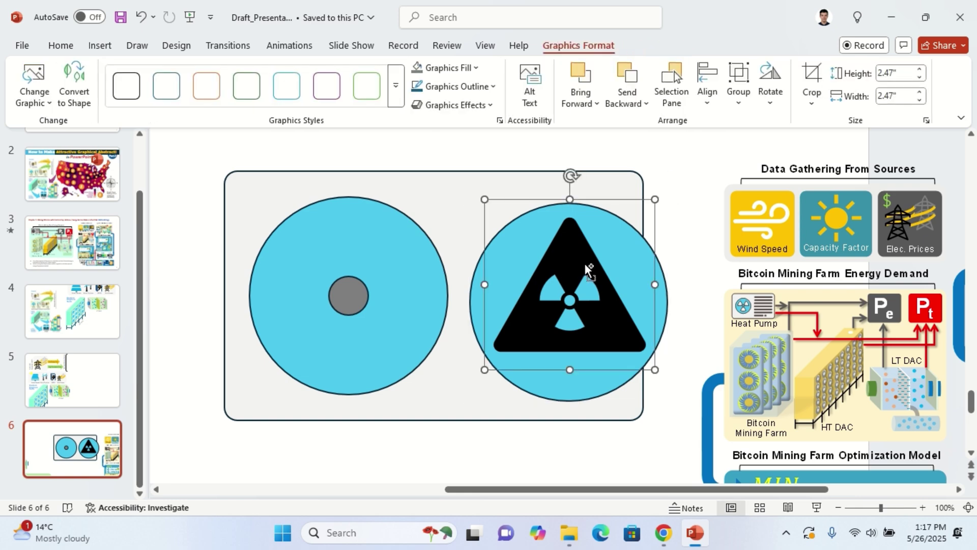
Convert the radiation icon to editable shapes and fragment it with Merge Shapes
key("ctrl+shift+g")
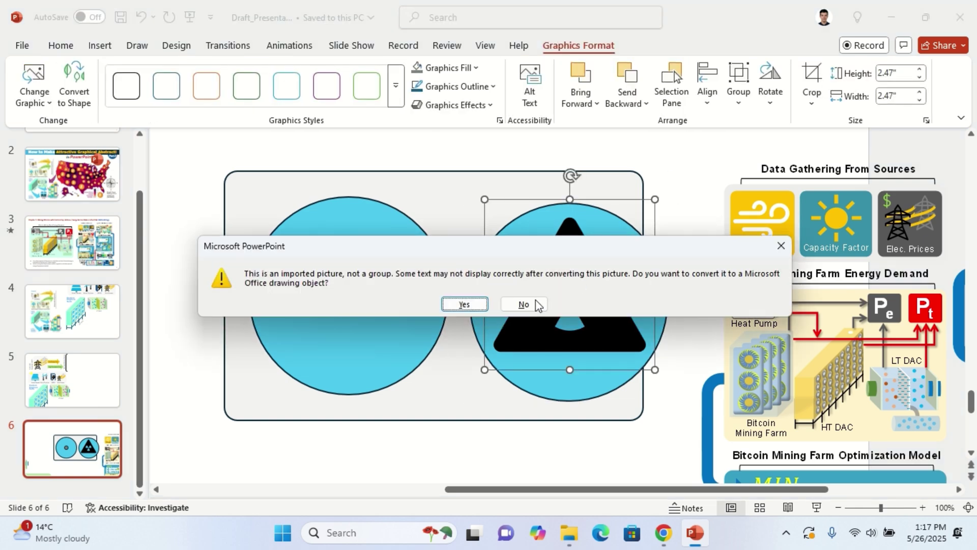
left_click(464, 305)
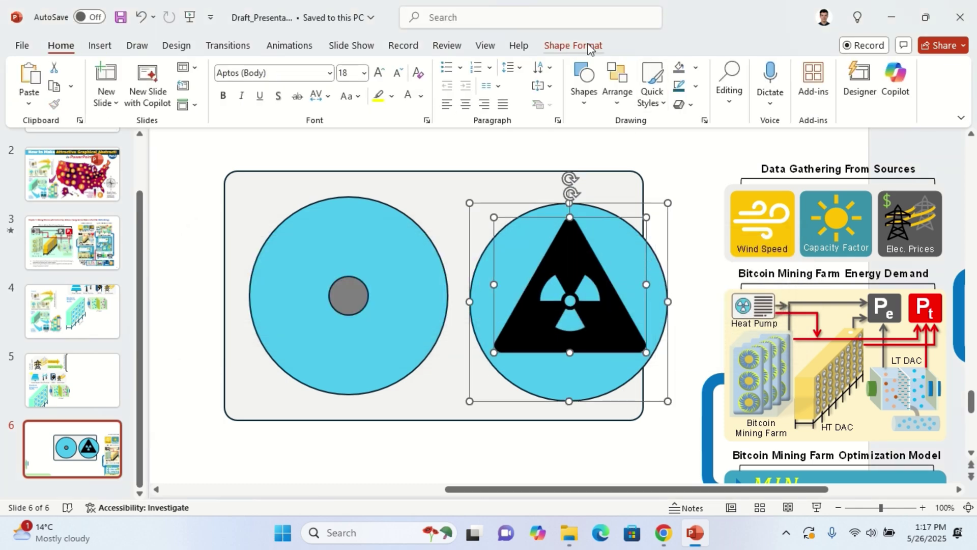
left_click(589, 46)
left_click(174, 105)
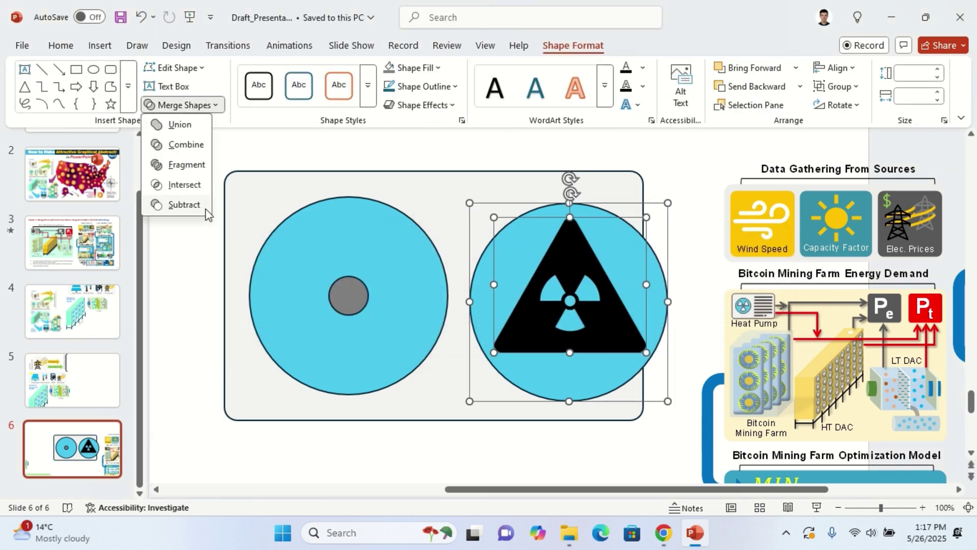
left_click(189, 164)
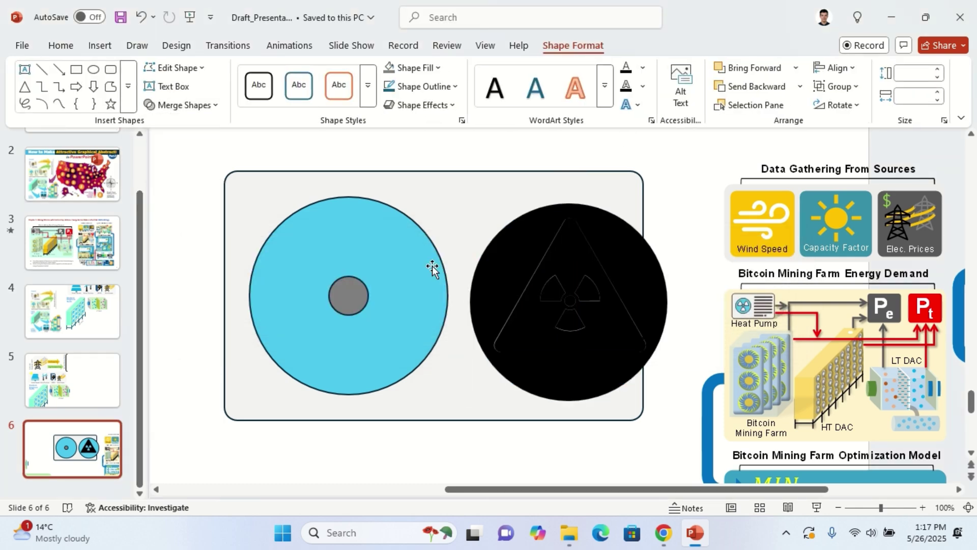
Delete the black circle and triangle fragments, then group the trefoil pieces
left_click(702, 193)
left_click(612, 246)
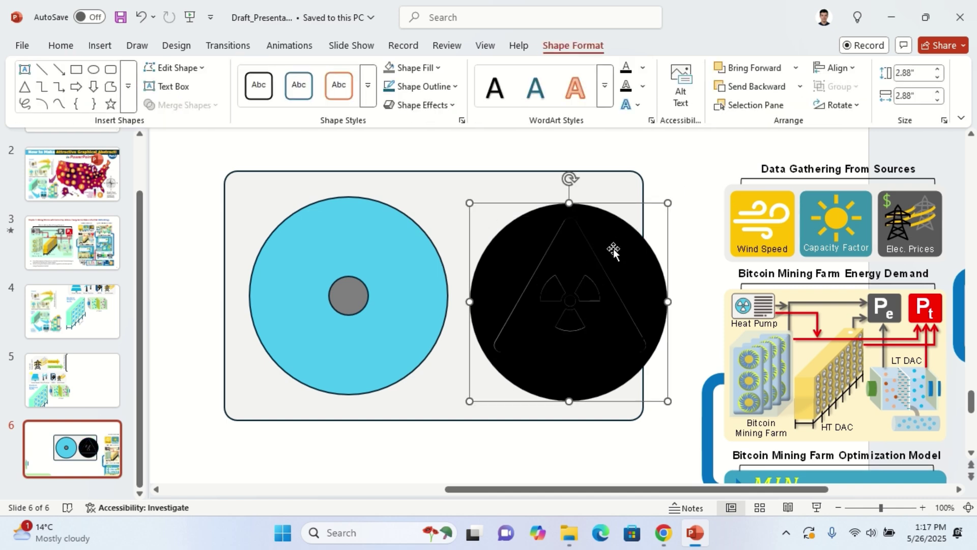
key("Delete")
left_click(593, 260)
key("Delete")
left_click_drag(669, 353, 515, 243)
key("ctrl+g")
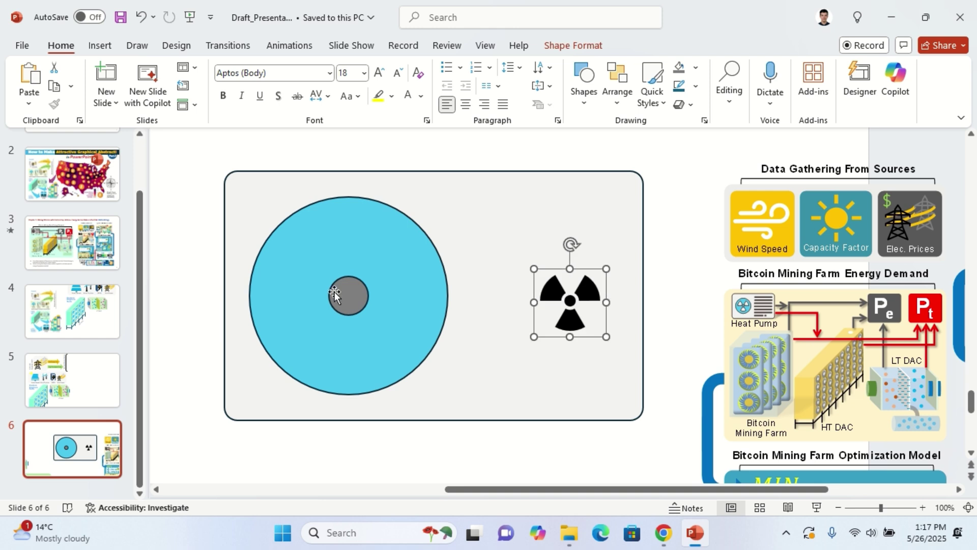
Delete the grey centre circle and enlarge the trefoil into the left blue circle
left_click(351, 294)
key("Delete")
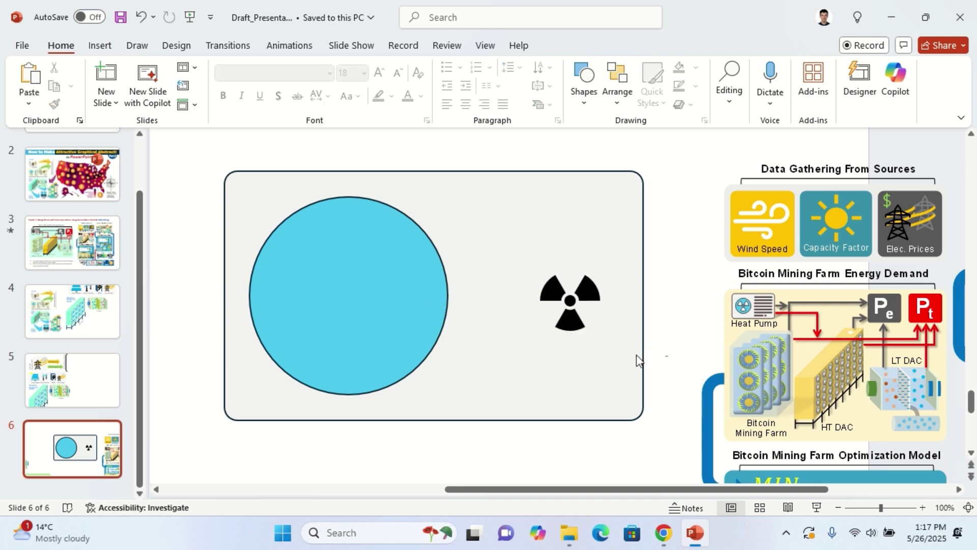
left_click_drag(668, 366, 474, 246)
left_click_drag(617, 342, 698, 419)
left_click_drag(547, 343, 345, 302)
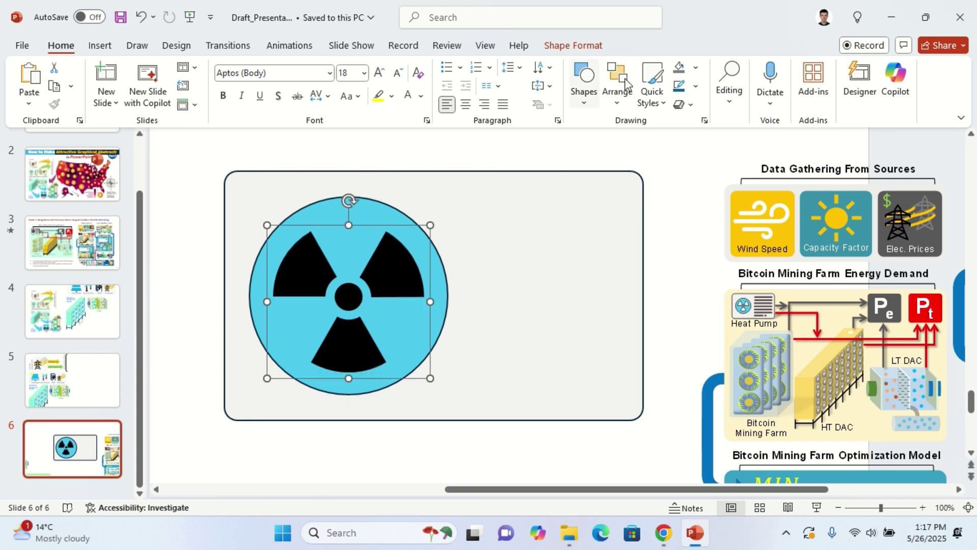
Fill the trefoil with the Heat Pump icon's light grey using the eyedropper
left_click(696, 67)
left_click(715, 403)
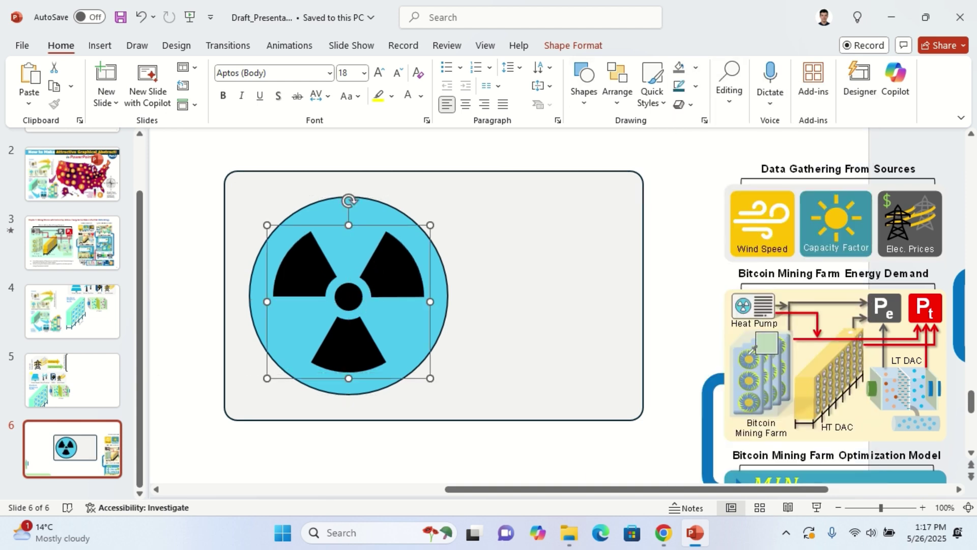
left_click(747, 304)
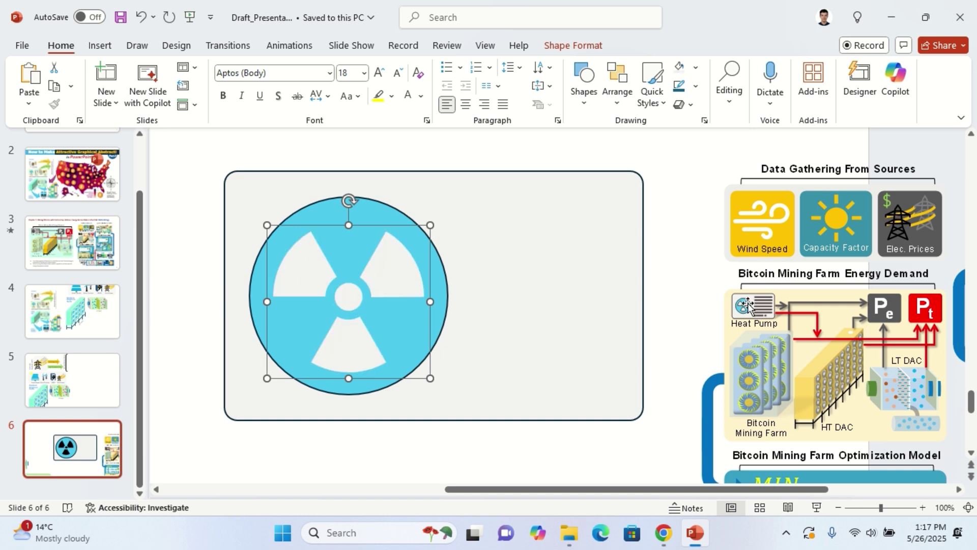
Give the whole radiation symbol group a black outline
left_click(354, 300)
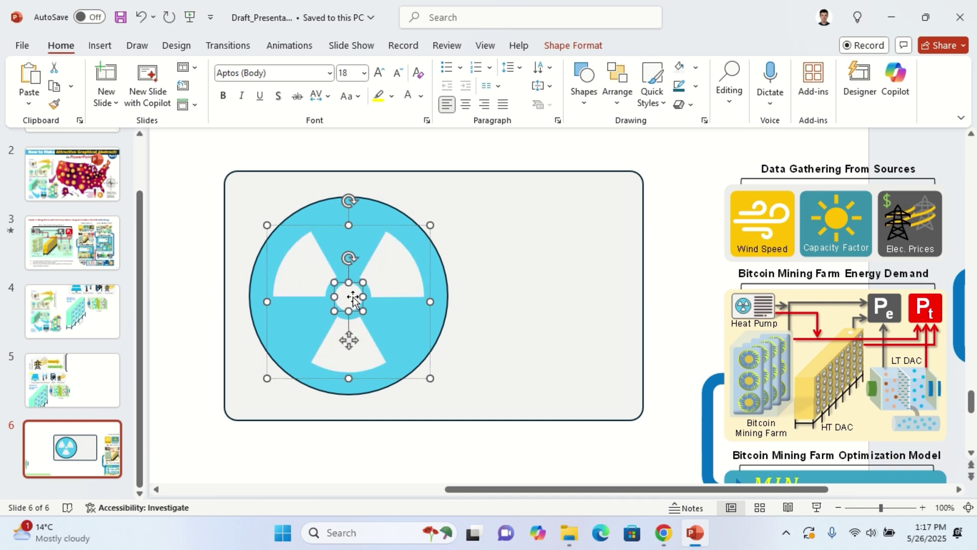
left_click(389, 278, "shift")
left_click(308, 264, "shift")
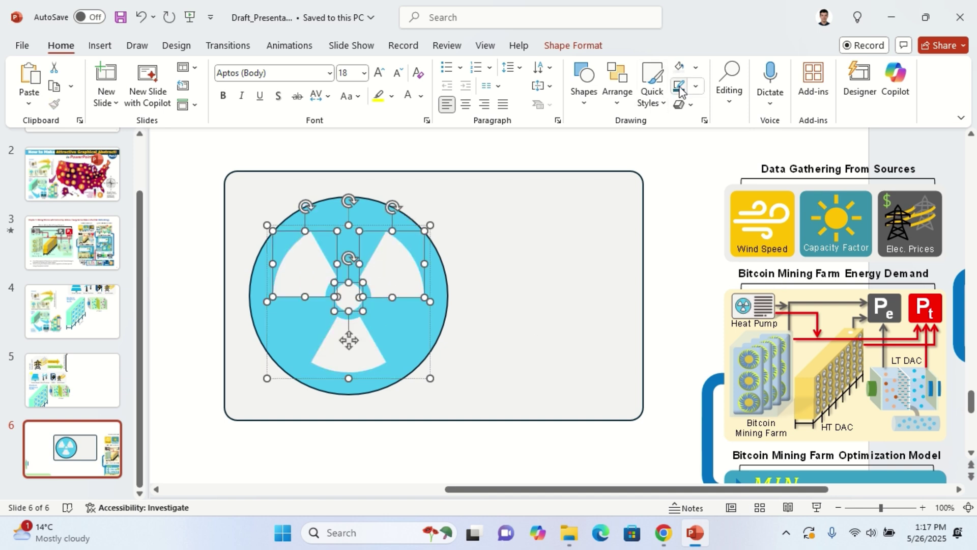
left_click(432, 302)
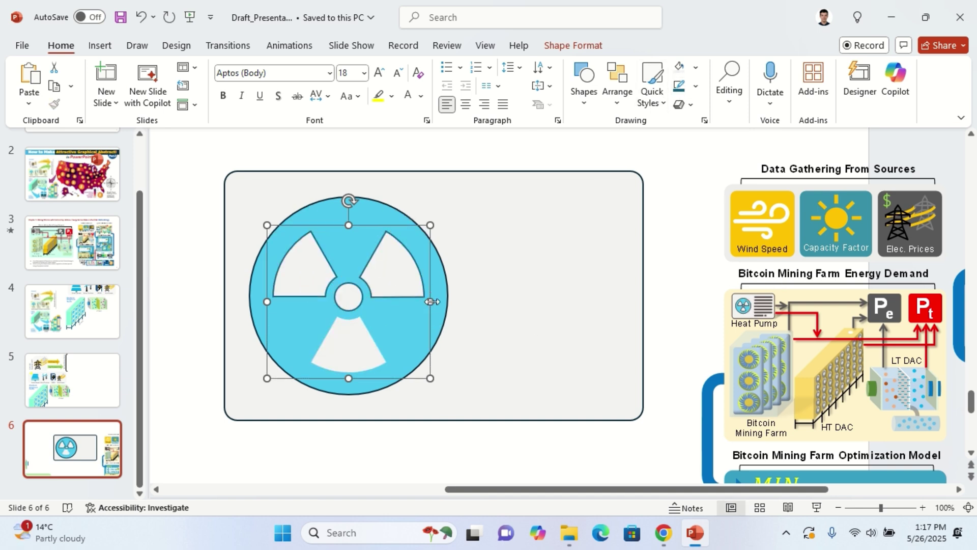
left_click(696, 88)
left_click(705, 156)
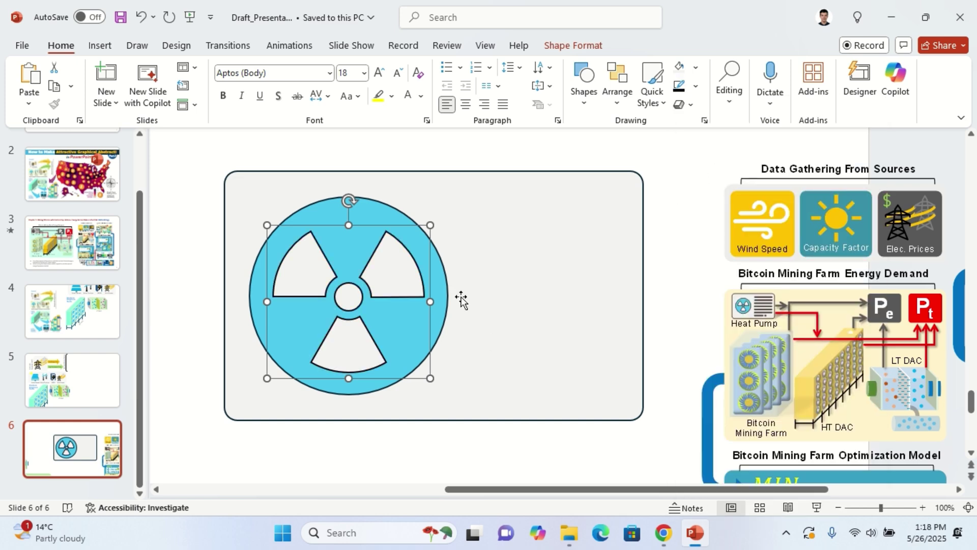
left_click(112, 48)
Draw a horizontal line in the panel's upper right and make it 8 pt wide
left_click(344, 82)
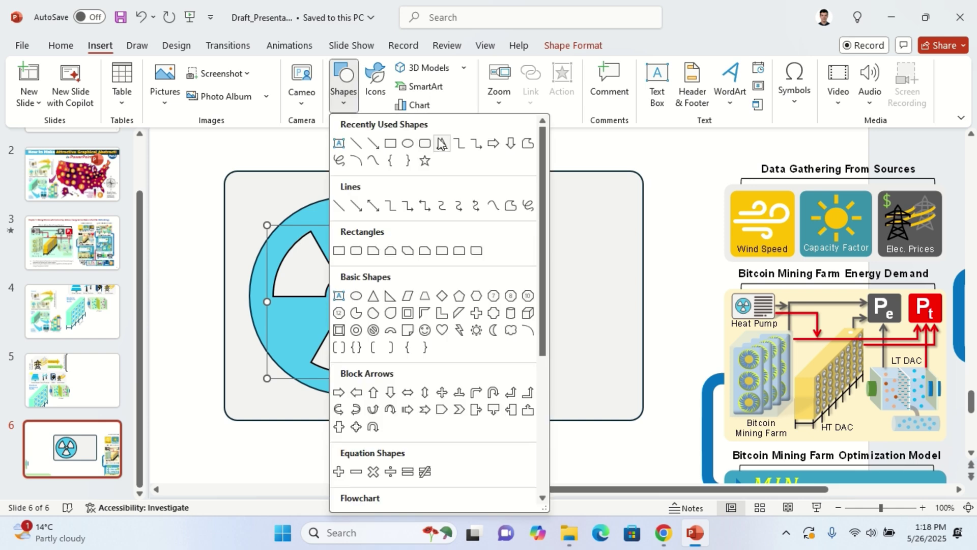
left_click(357, 144)
left_click_drag(459, 197, 630, 197)
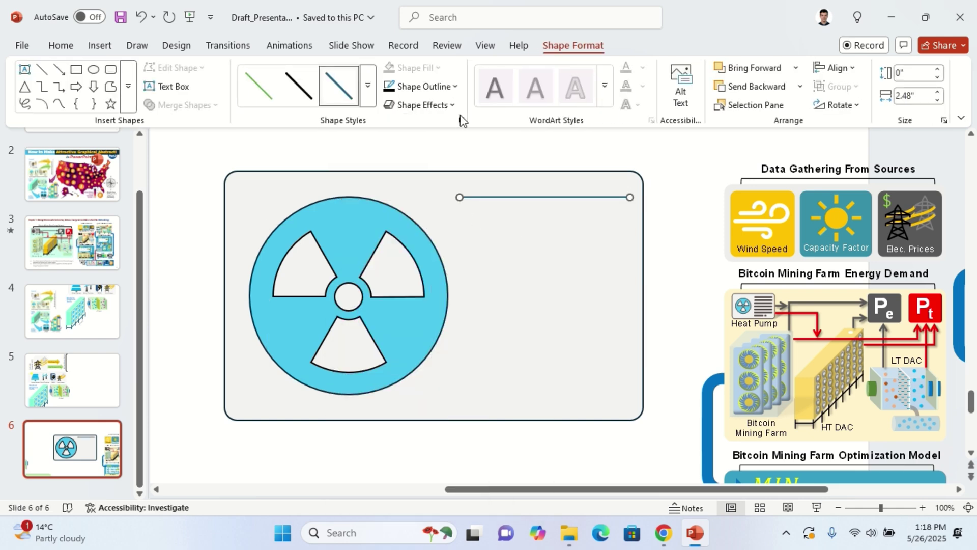
left_click(455, 88)
mouse_move(479, 438)
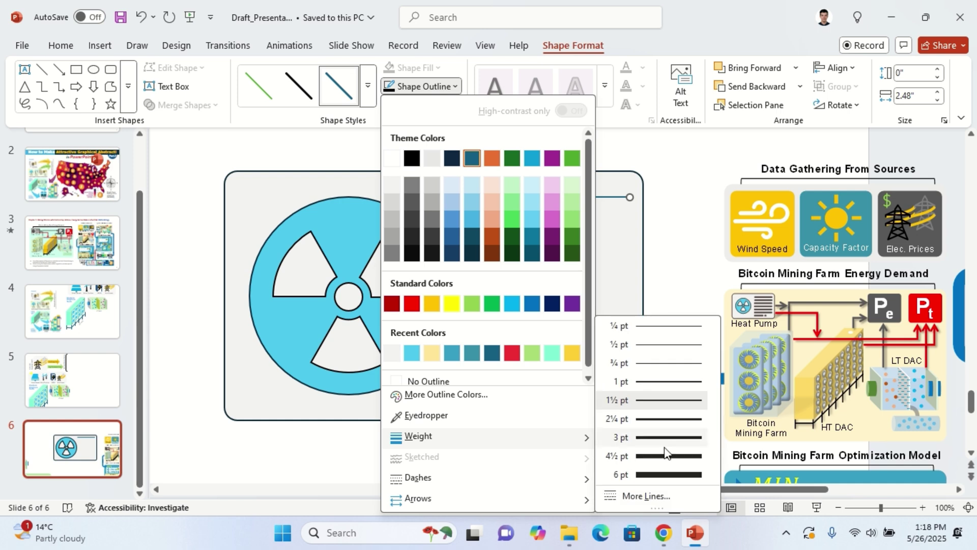
left_click(668, 455)
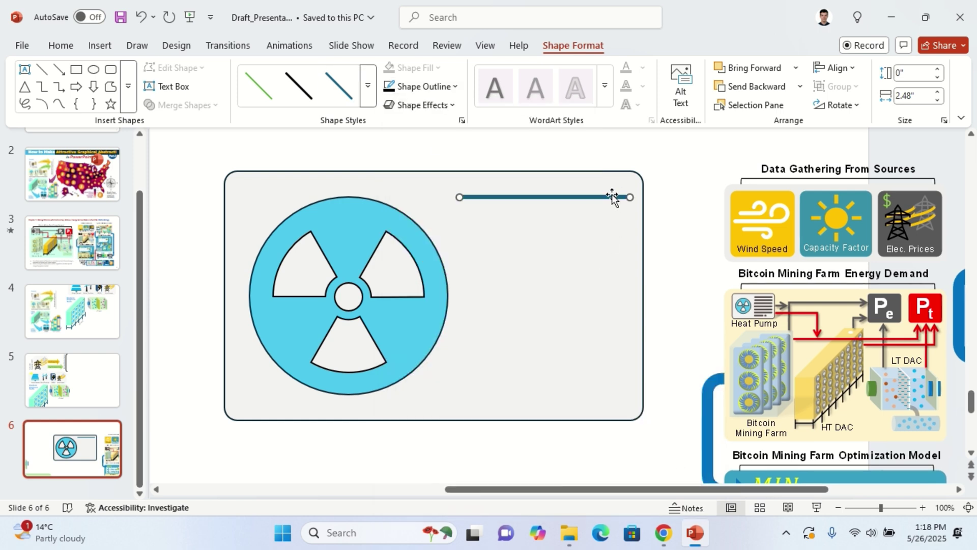
left_click(461, 120)
left_click_drag(932, 325, 855, 328)
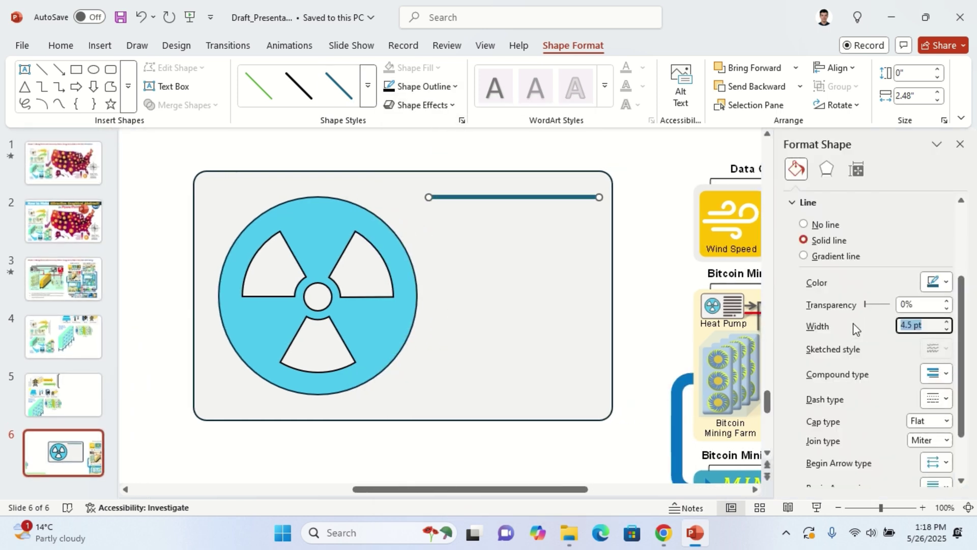
type("8")
Duplicate the line down the panel until there are twelve vent bars
left_click_drag(574, 199, 572, 237)
left_click_drag(639, 251, 402, 192)
left_click_drag(474, 216, 470, 366)
left_click(631, 324)
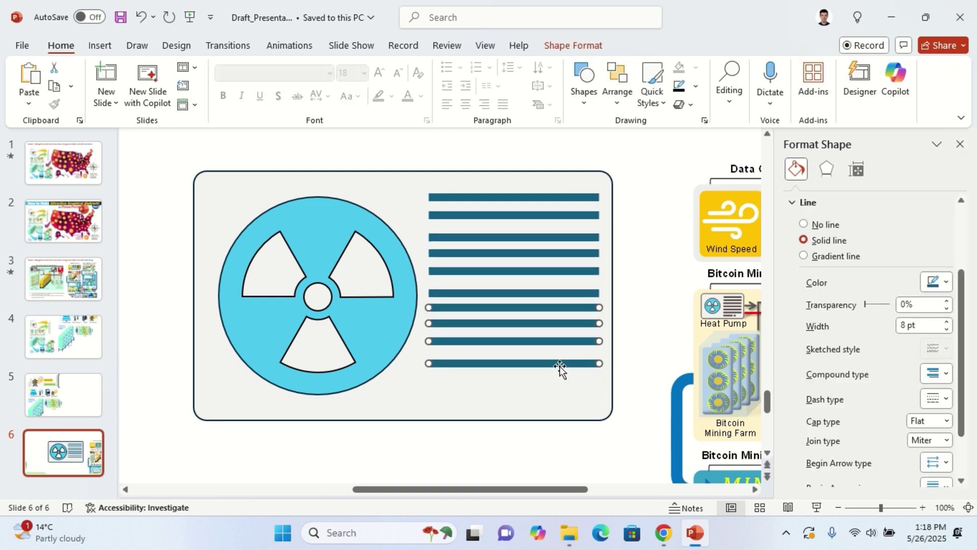
left_click(630, 359)
left_click(577, 364)
left_click_drag(634, 380, 460, 385)
left_click_drag(634, 431, 405, 190)
left_click_drag(471, 197, 471, 195)
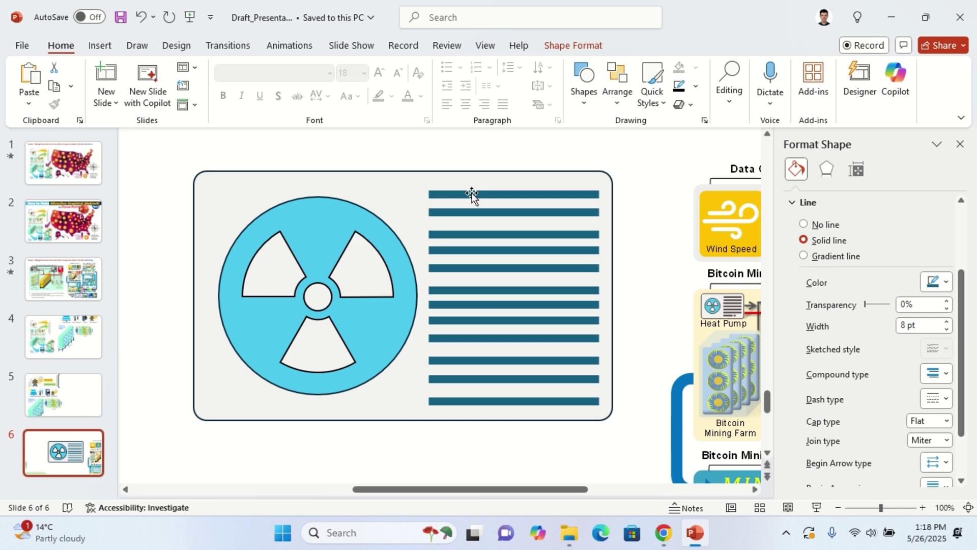
Distribute the twelve vent bars vertically and close the Format Shape pane
left_click(617, 83)
mouse_move(656, 330)
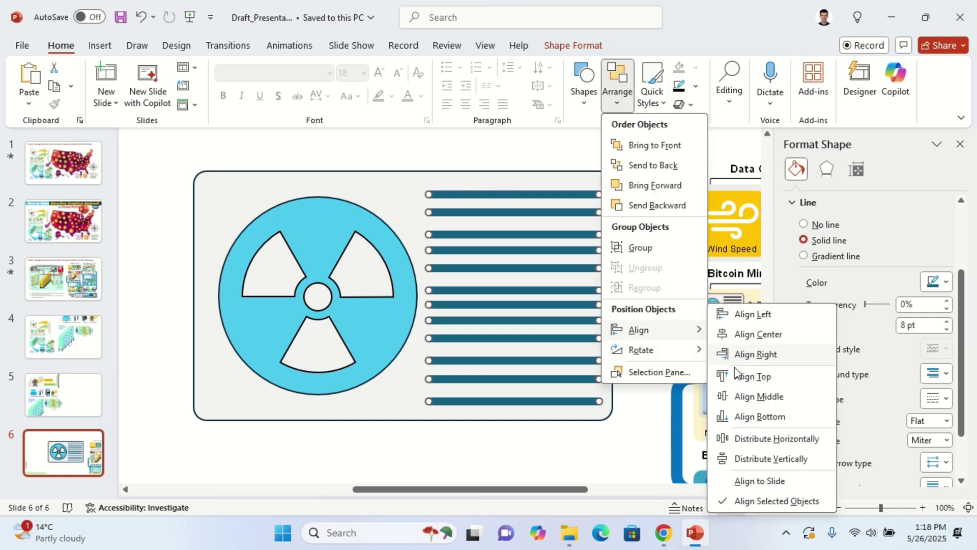
left_click(753, 458)
left_click(960, 144)
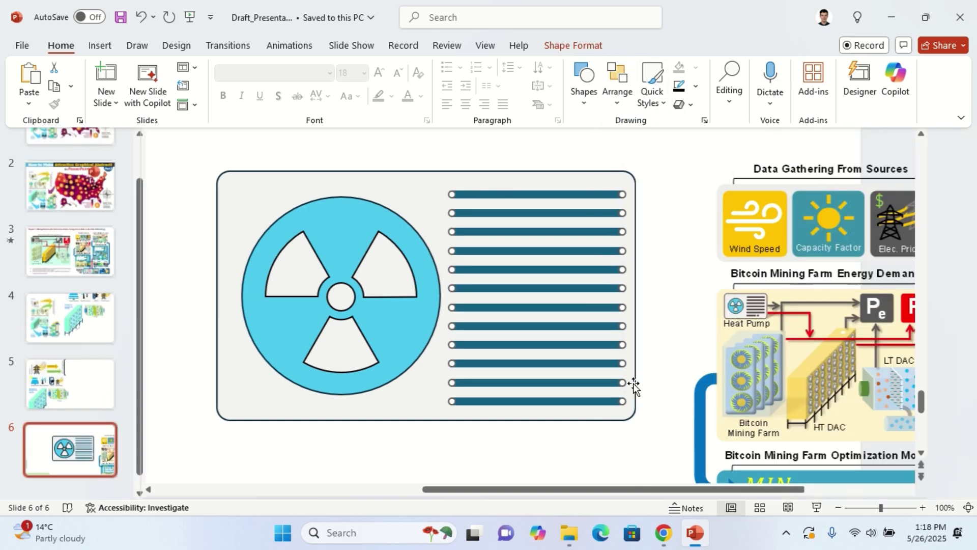
Shorten the bottom vent bar from its right end
left_click(622, 446)
left_click(630, 402)
left_click_drag(631, 404, 578, 398)
left_click(510, 400)
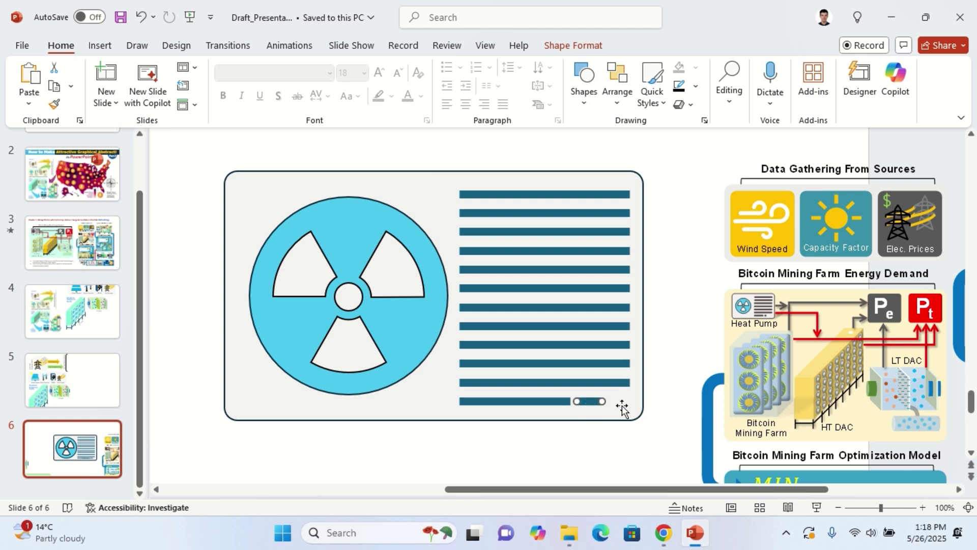
left_click(675, 403)
scroll(642, 409, "down", 4, "ctrl")
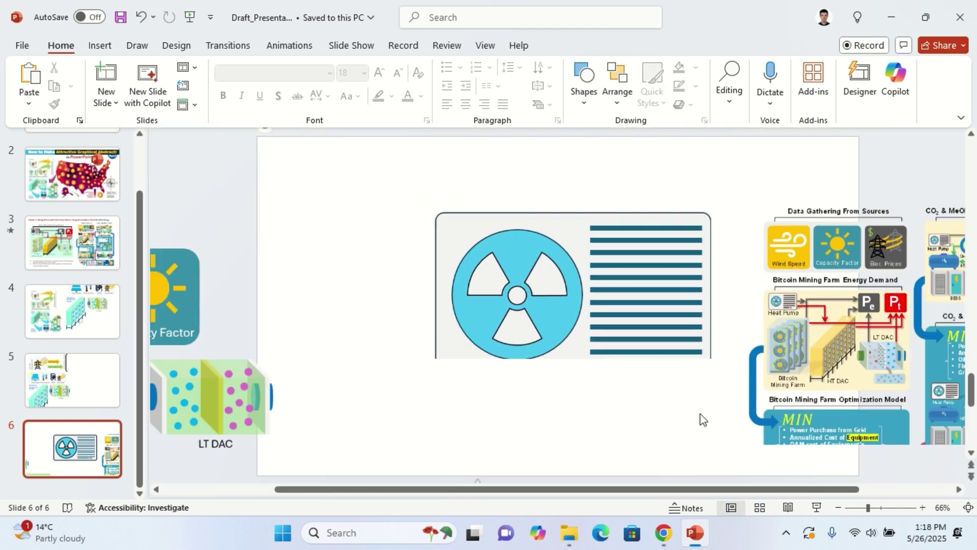